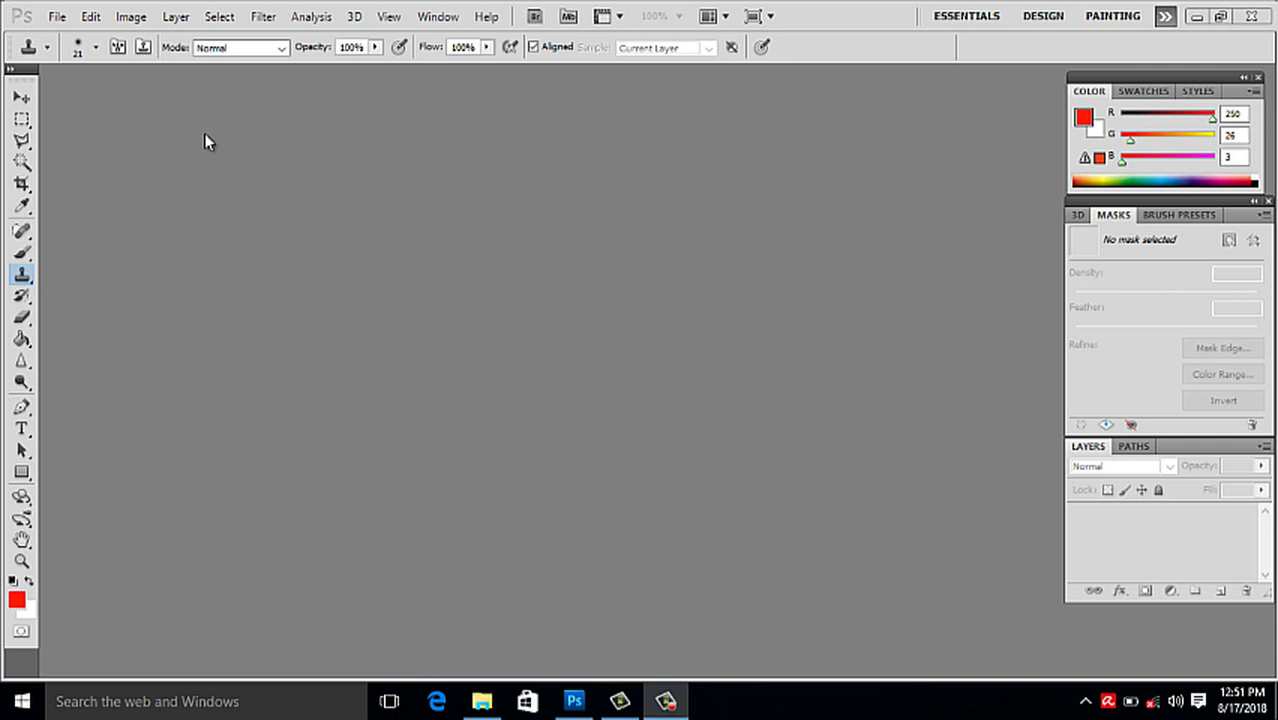
Open the New document dialog from the File menu, showing 1280 × 800 px at 300 ppi.
left_click(55, 17)
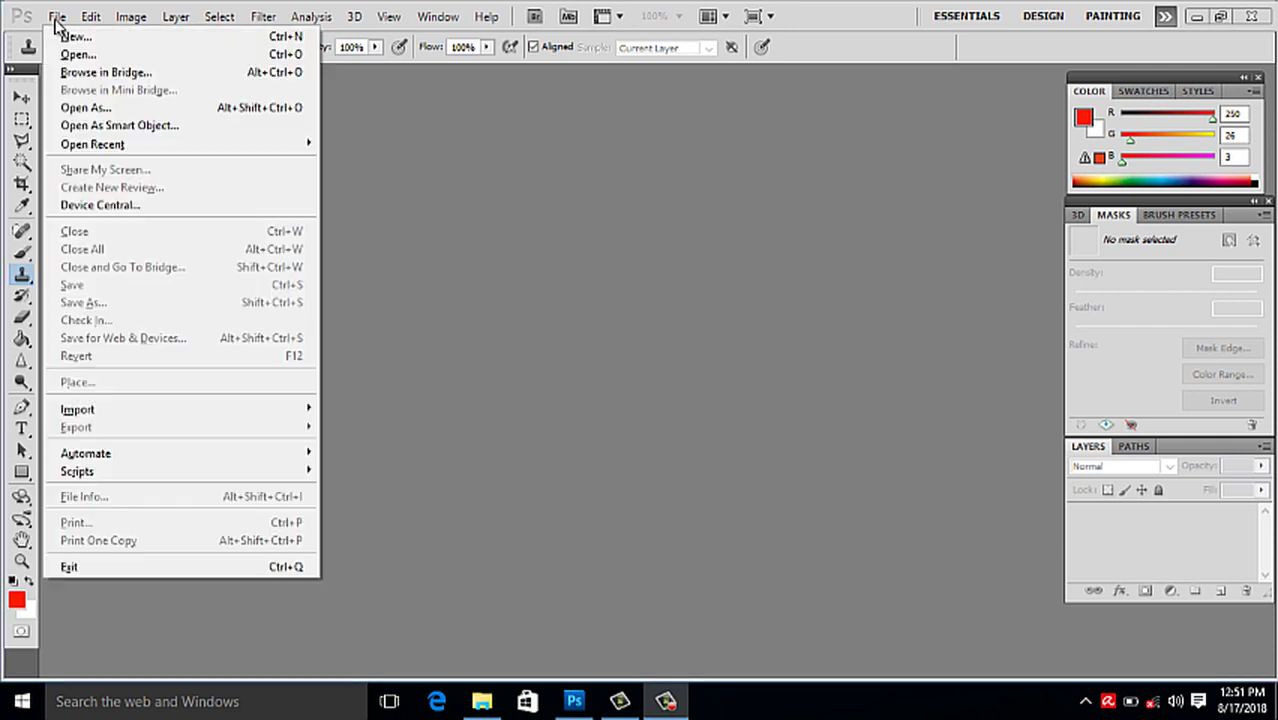
mouse_move(57, 17)
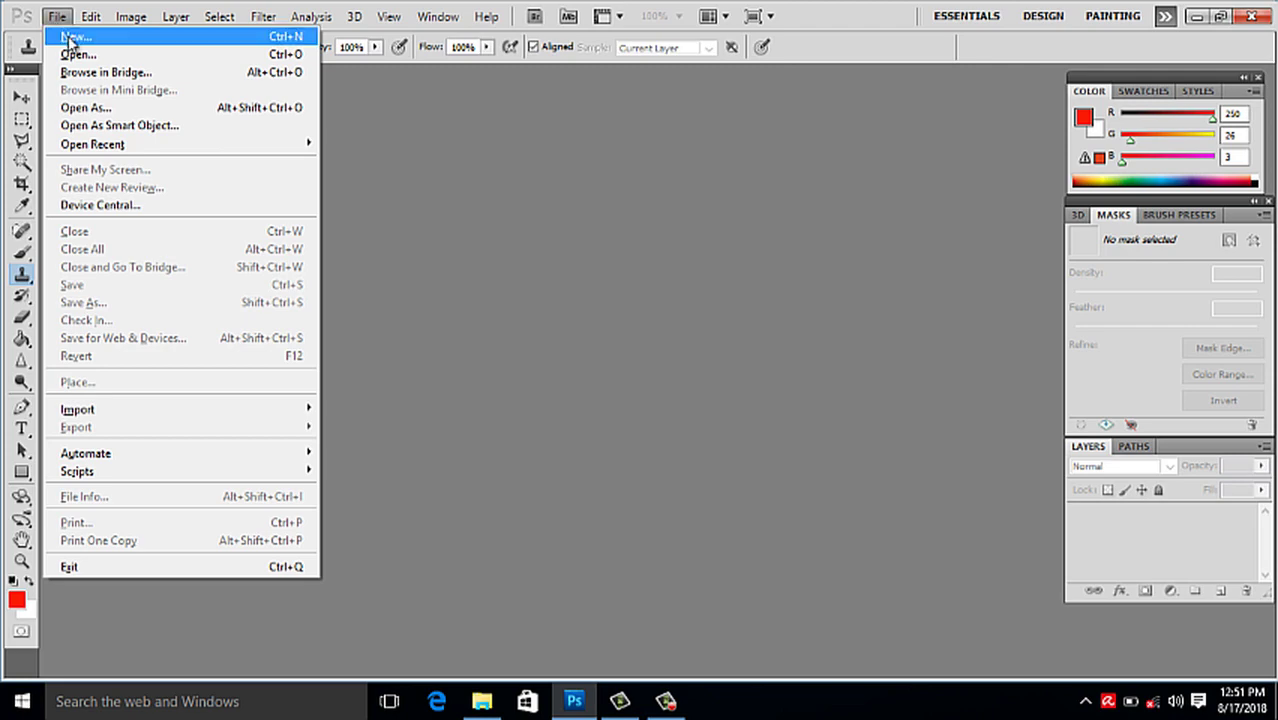
left_click(88, 17)
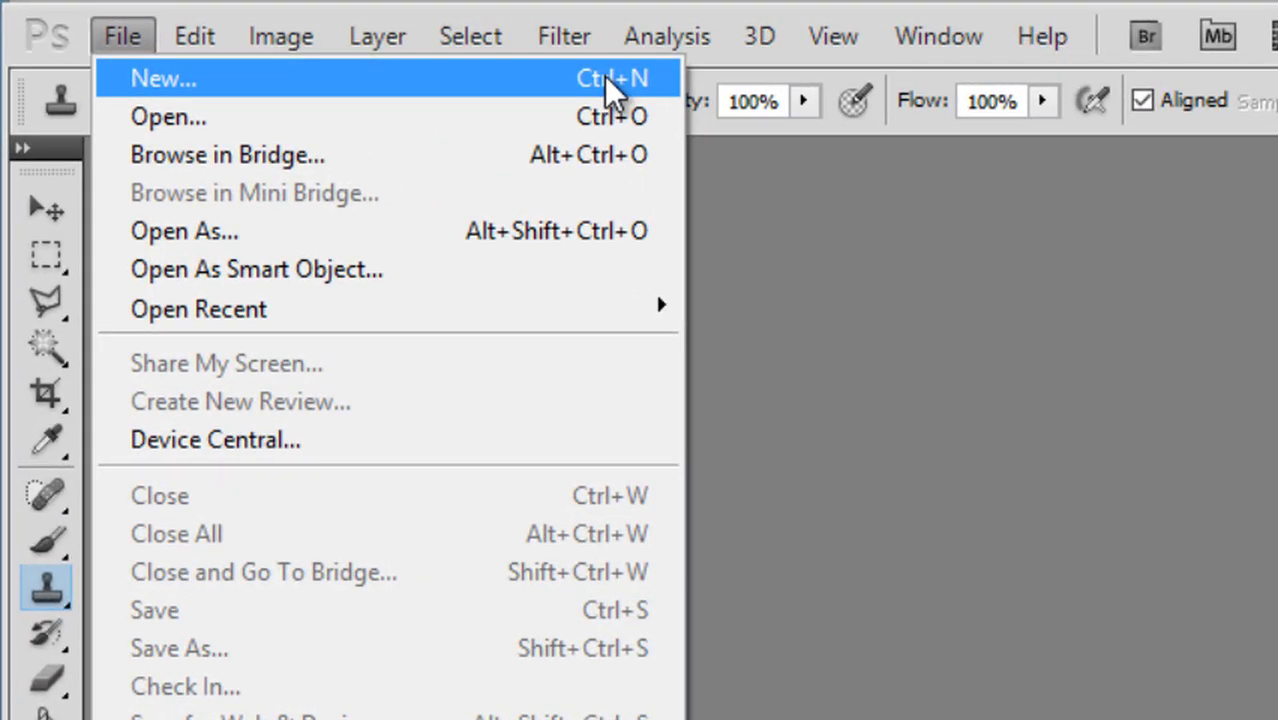
left_click(604, 78)
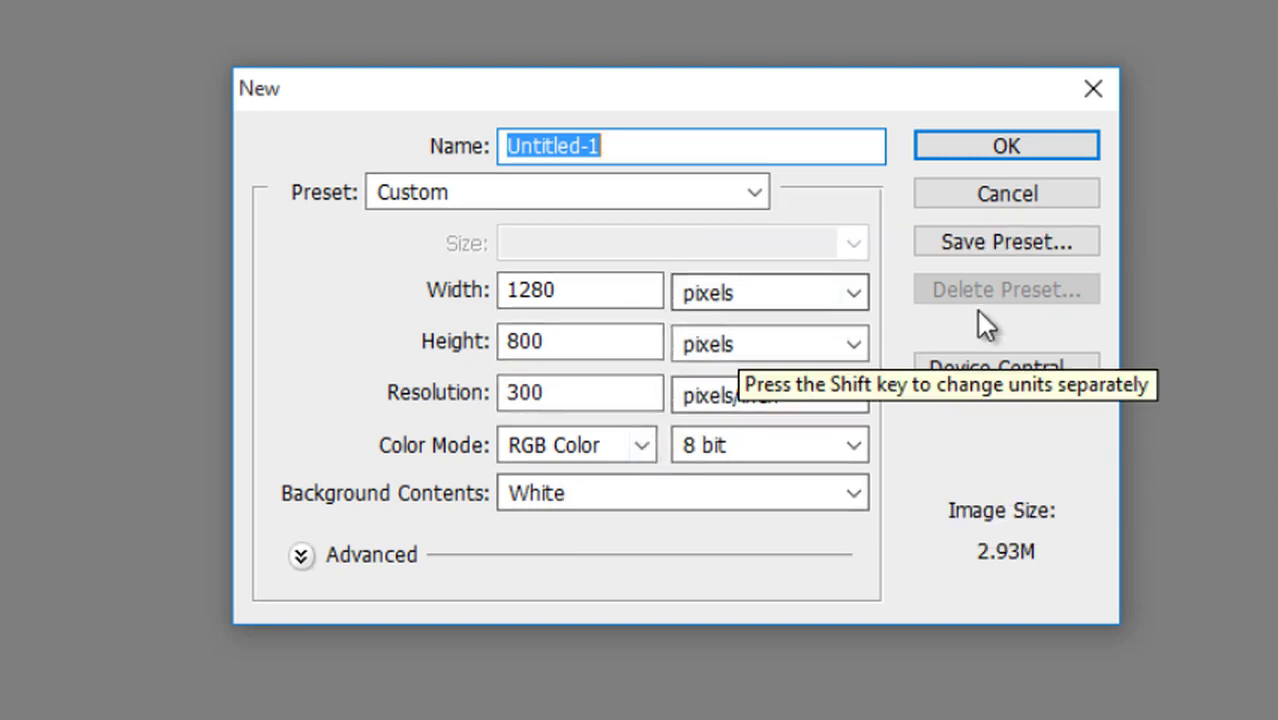
Name the document 'semple' and apply Default Photoshop Size (7 × 5 inches, 72 ppi).
left_click(720, 152)
key("BackSpace")
key("BackSpace")
key("BackSpace")
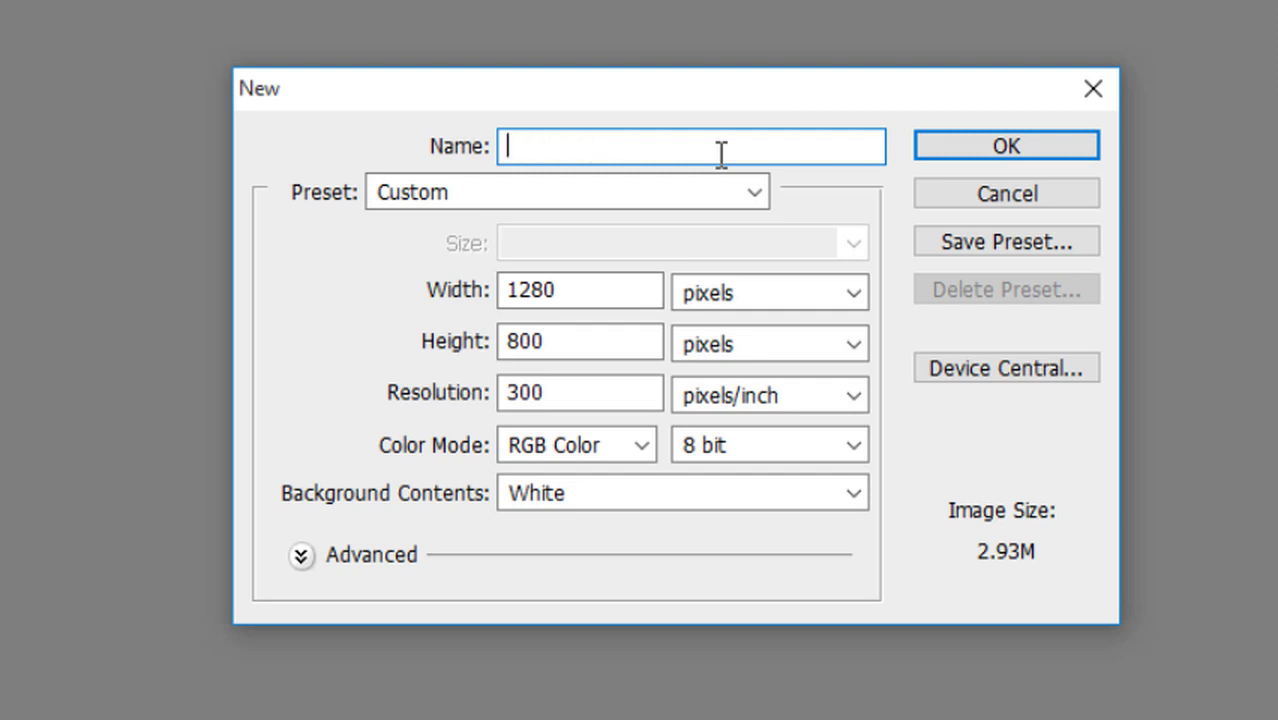
type("semp")
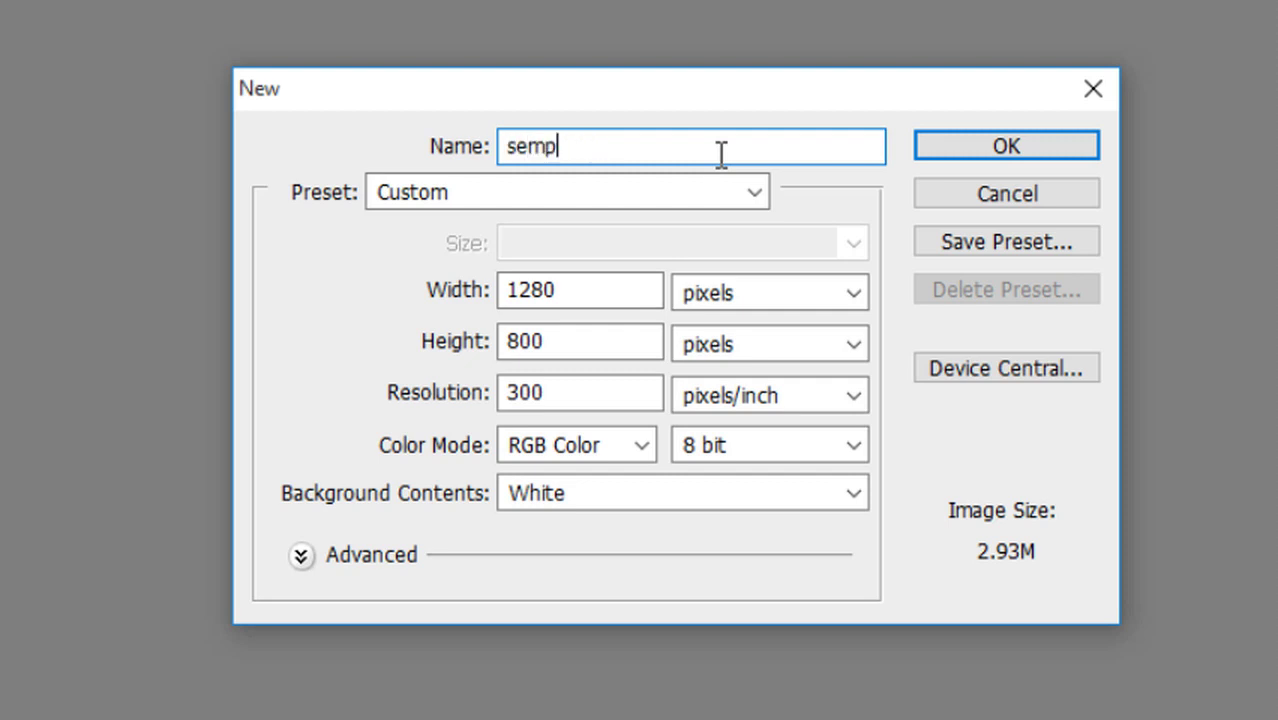
type("le")
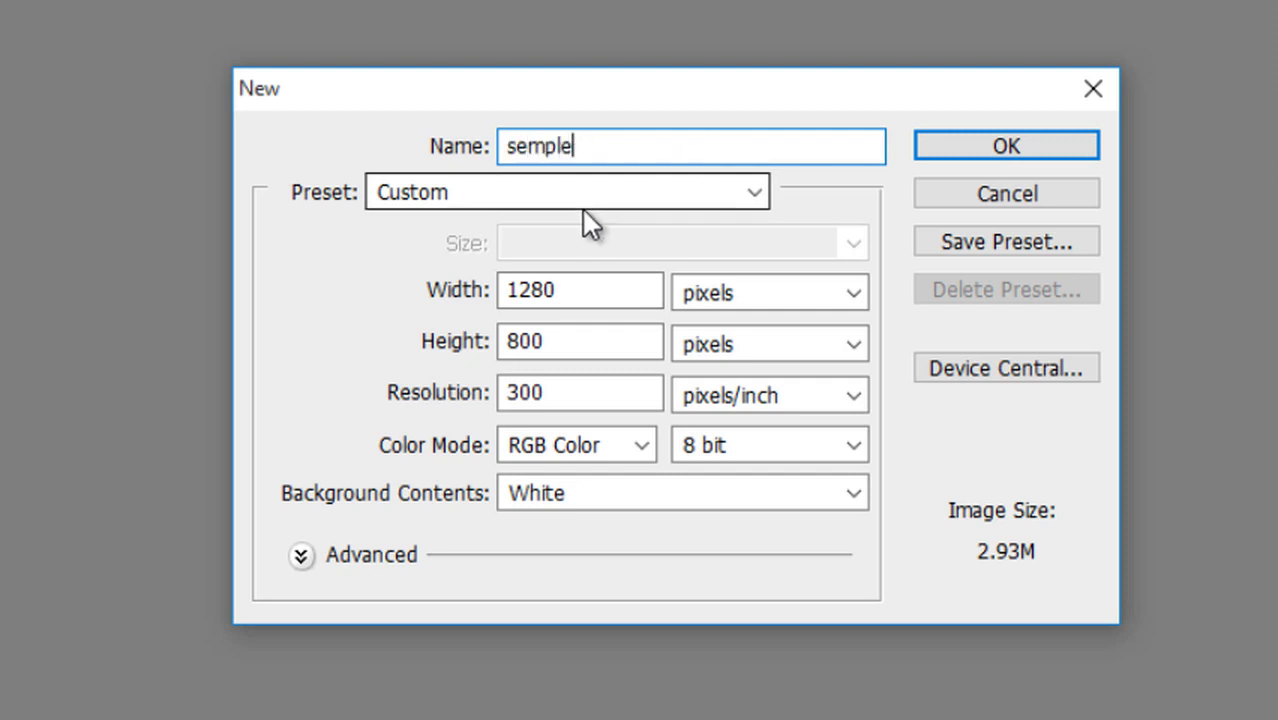
left_click(584, 202)
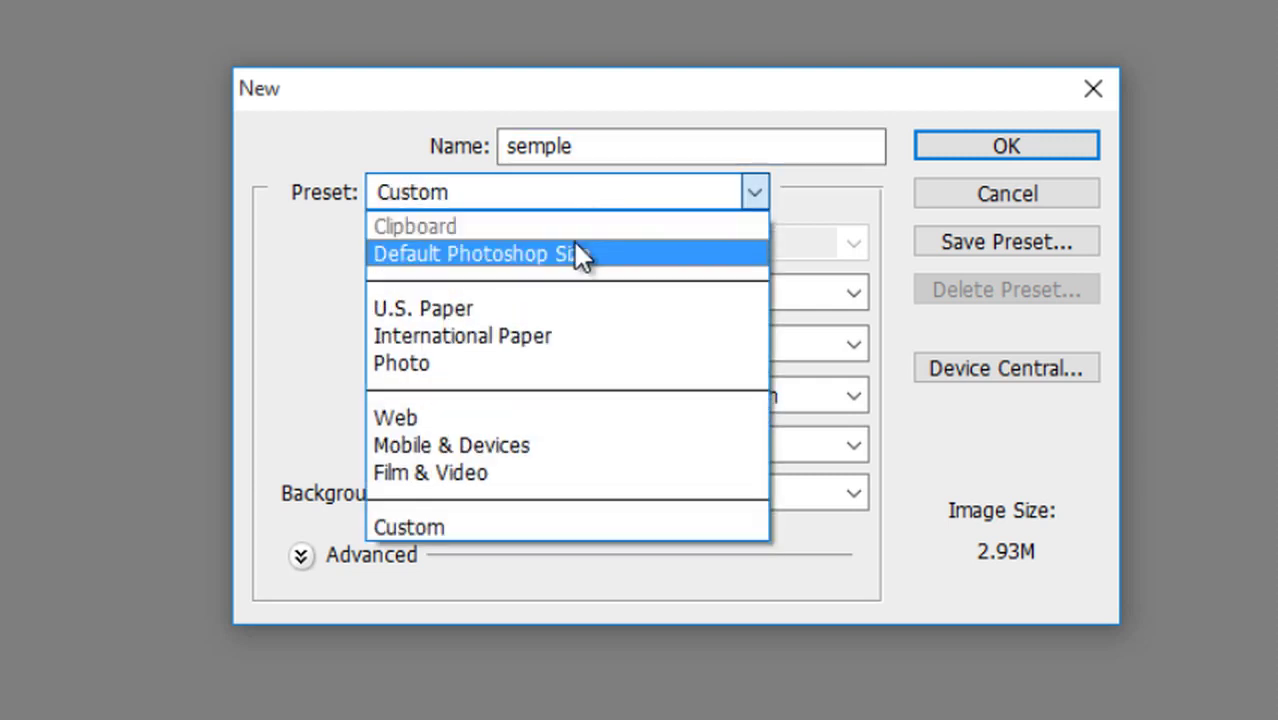
left_click(576, 243)
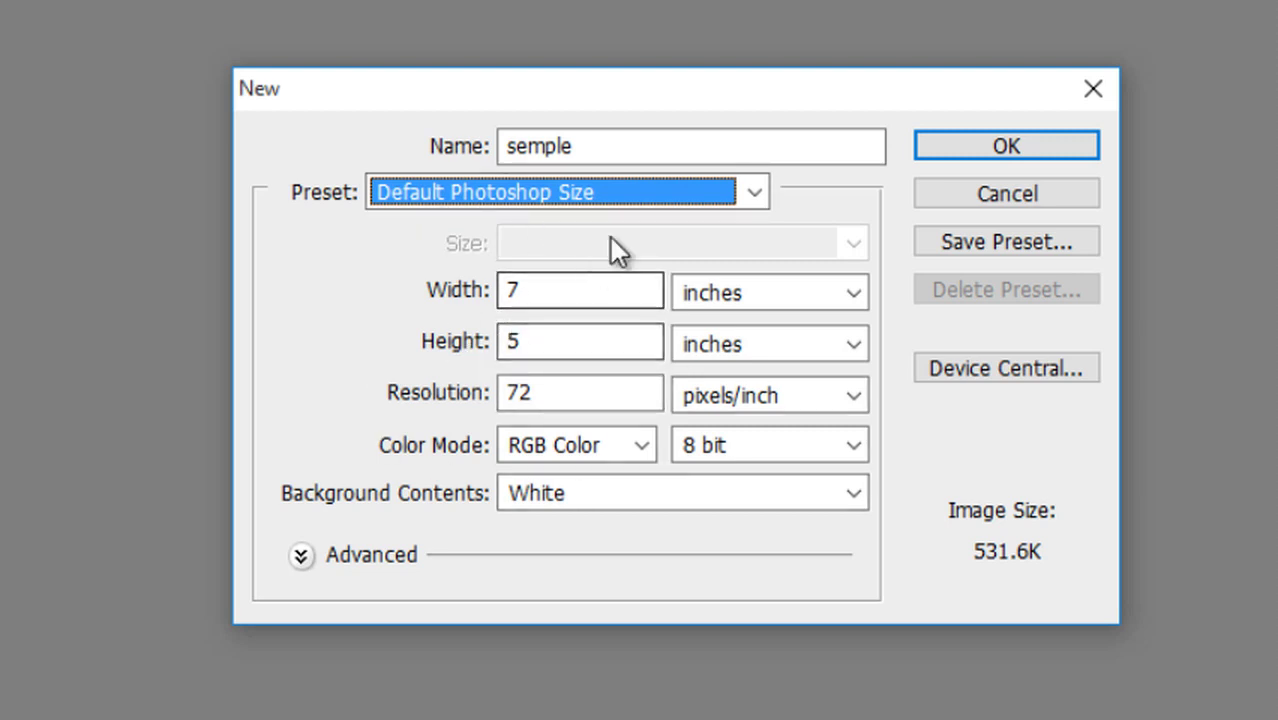
Try the U.S. Paper preset at Letter size, then switch to International Paper (A4, 300 ppi).
left_click(680, 199)
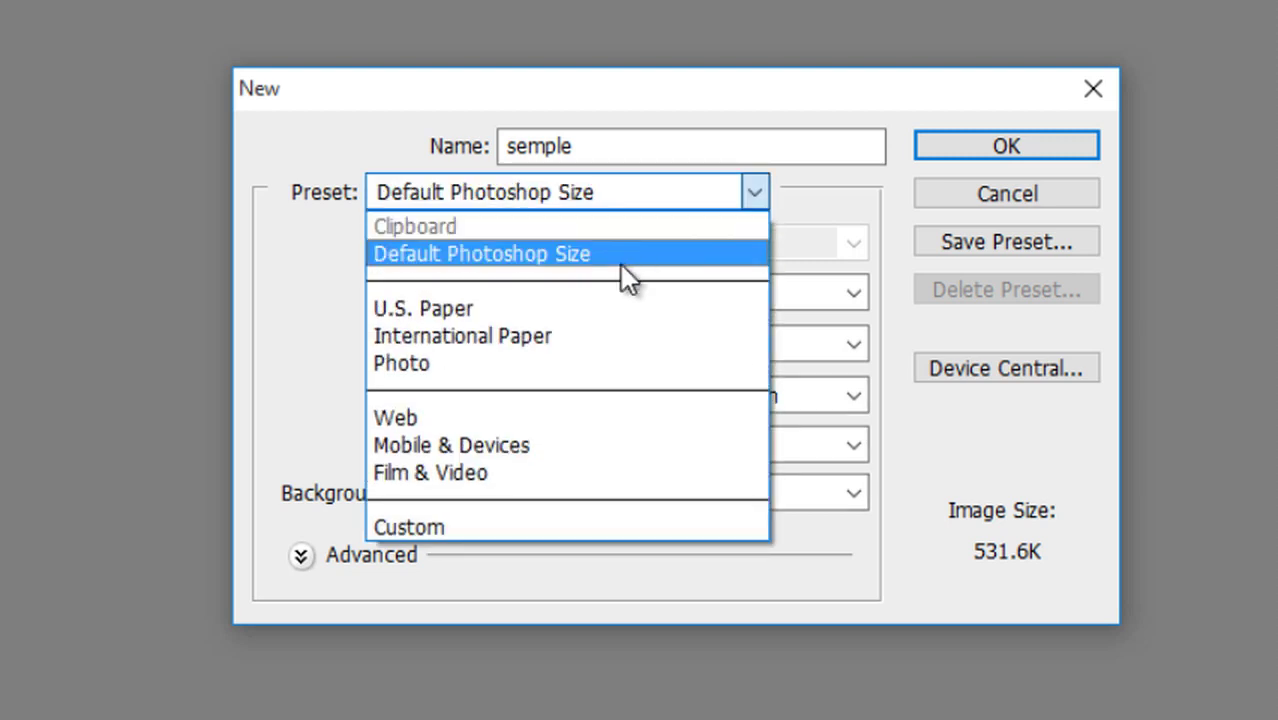
left_click(588, 305)
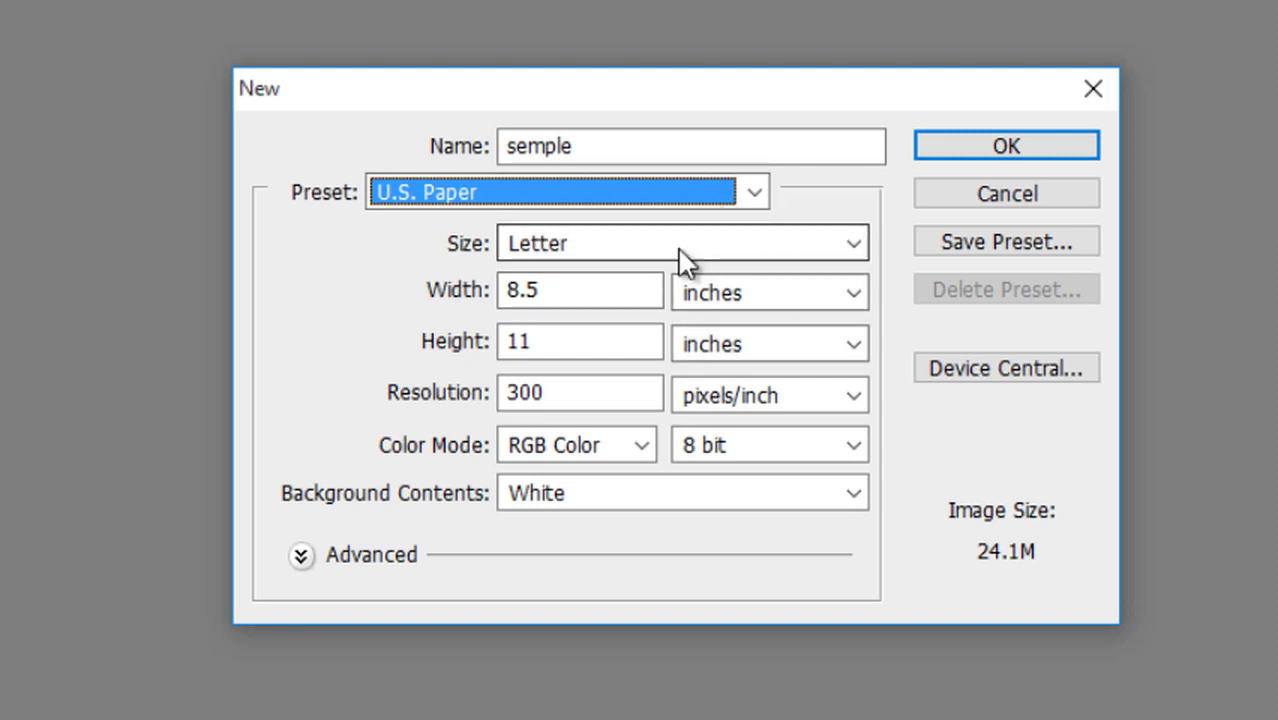
left_click(767, 255)
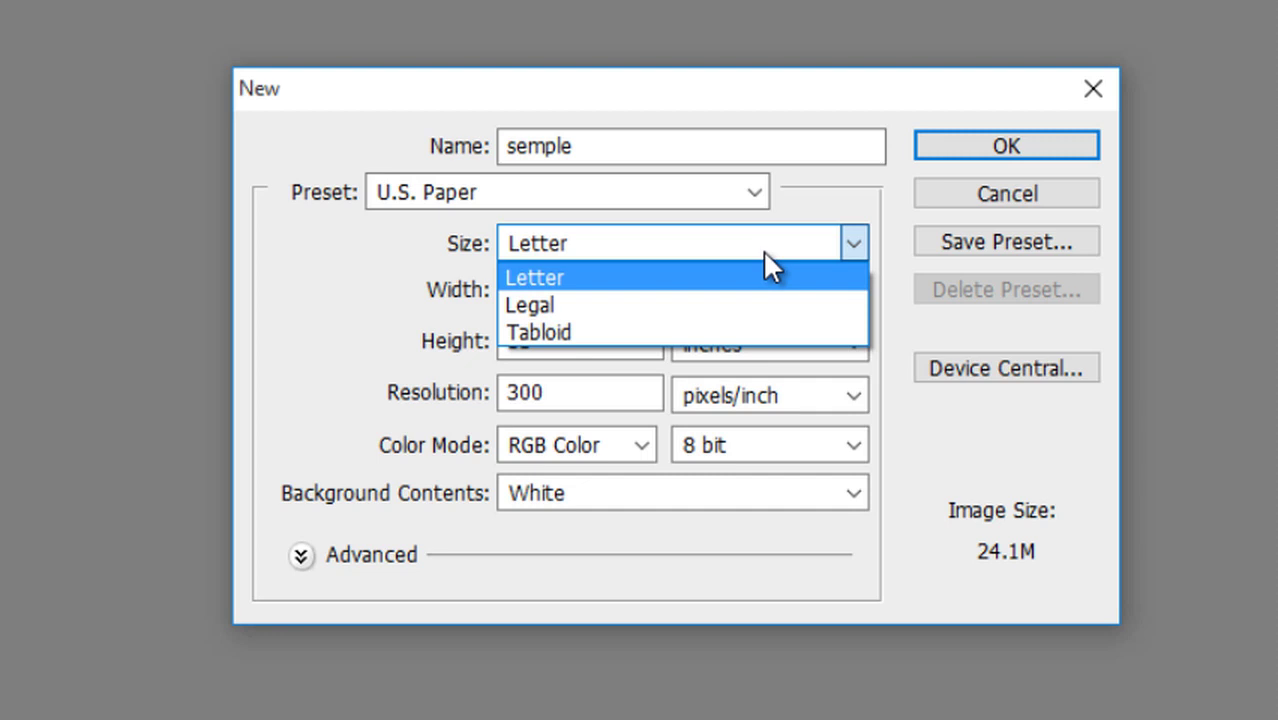
left_click(764, 252)
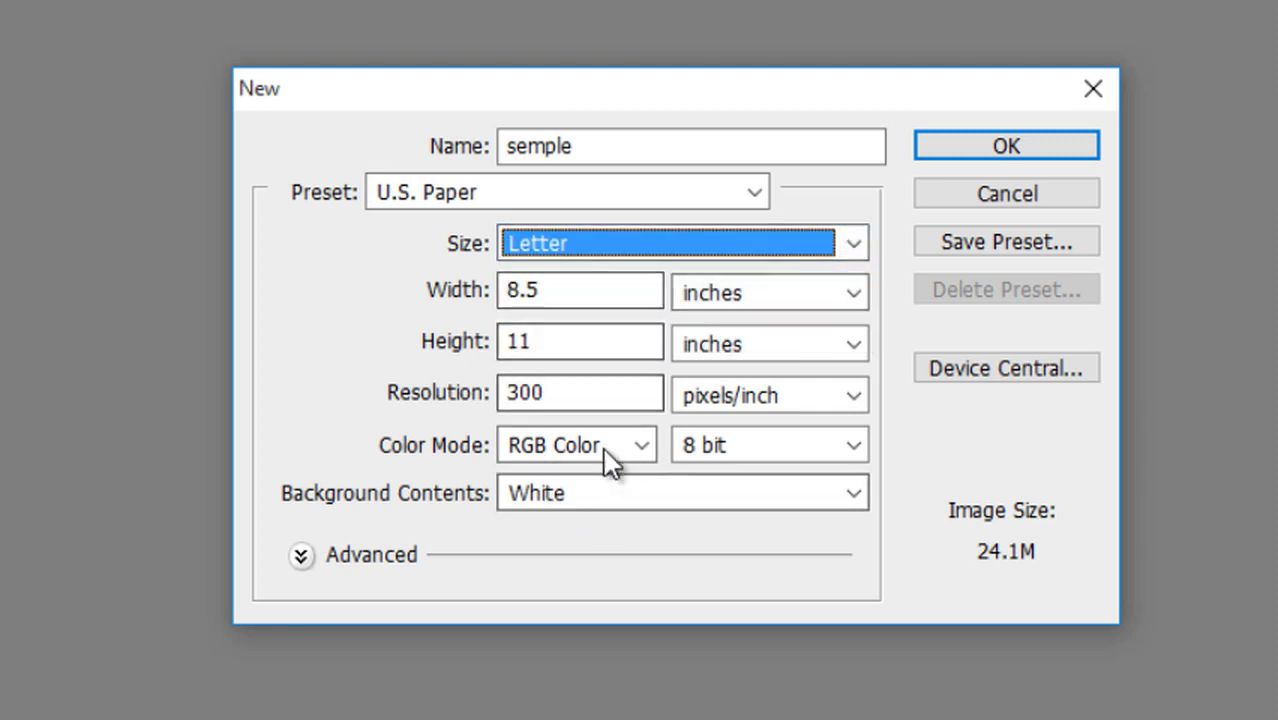
left_click(485, 192)
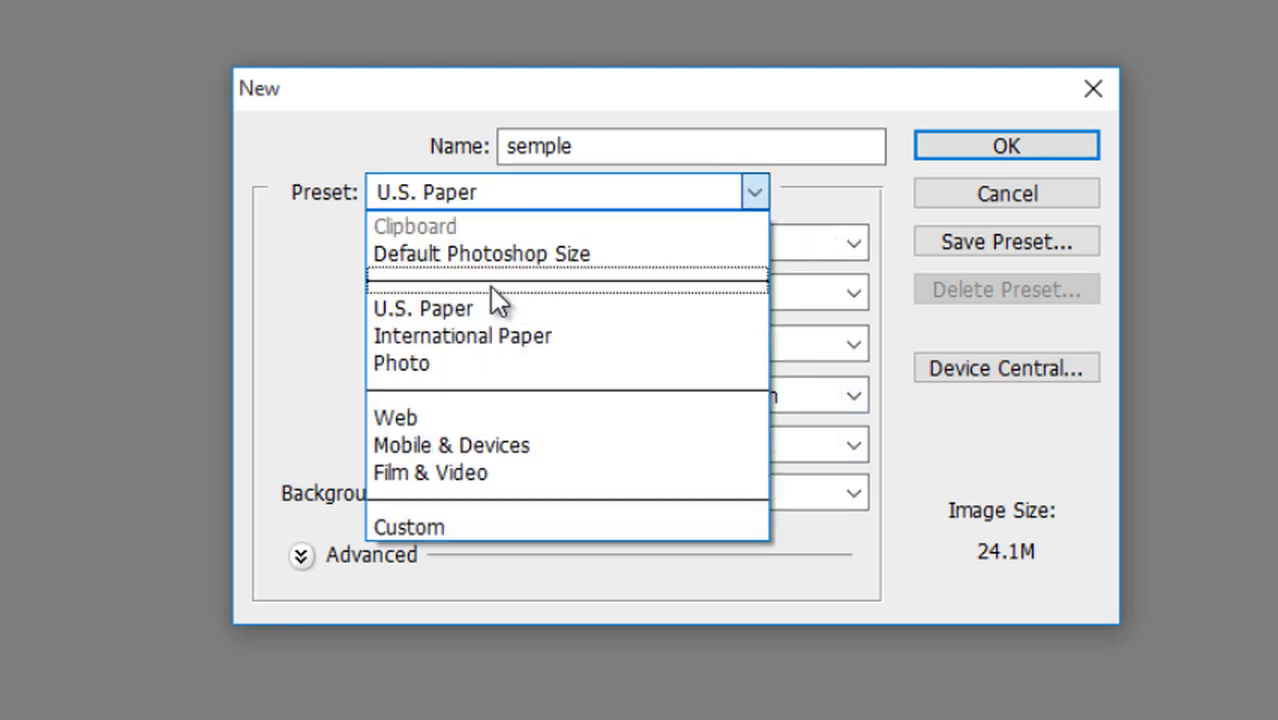
left_click(512, 346)
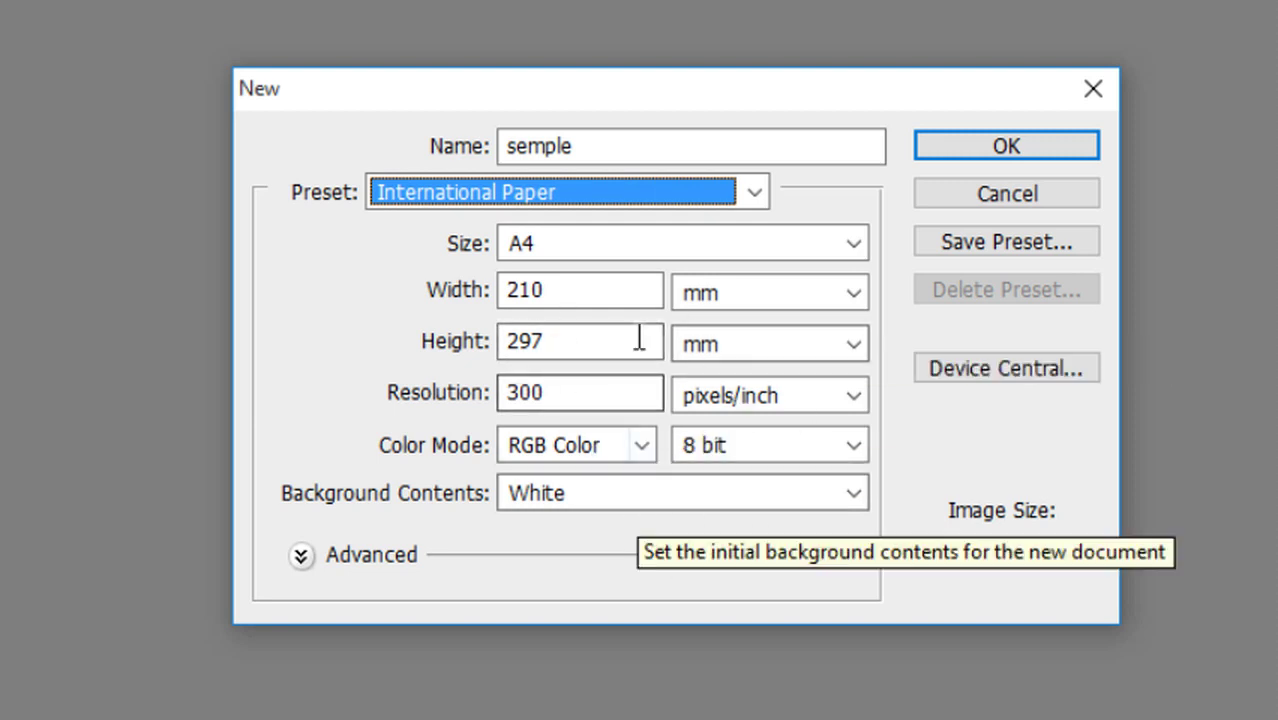
Keep A4 size and the 300 pixels/inch resolution, then show the Color Mode options.
left_click(699, 250)
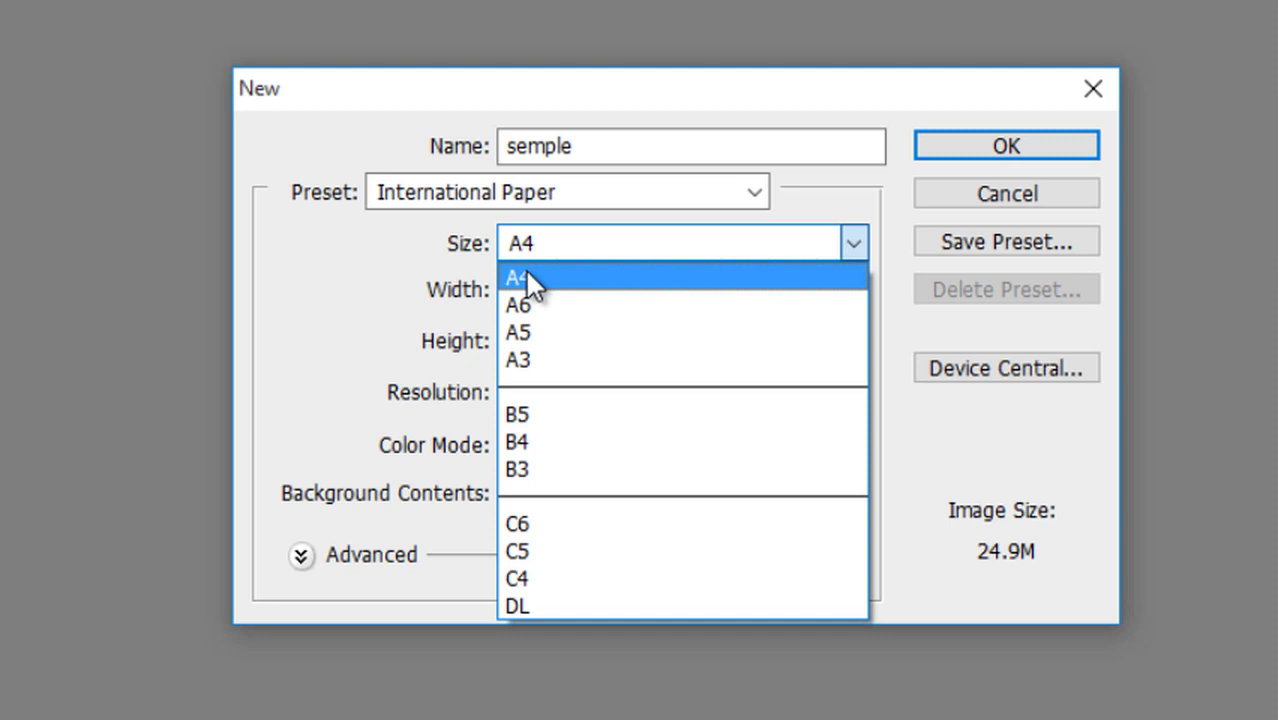
left_click(525, 276)
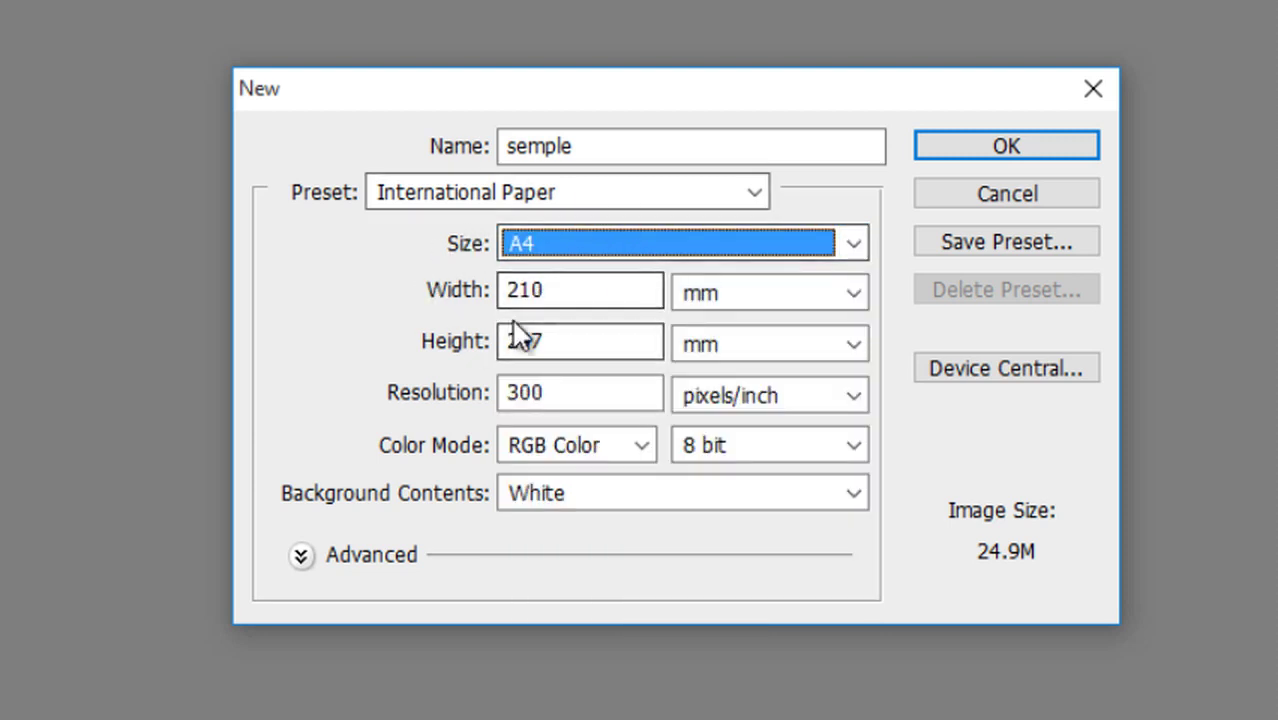
left_click(581, 402)
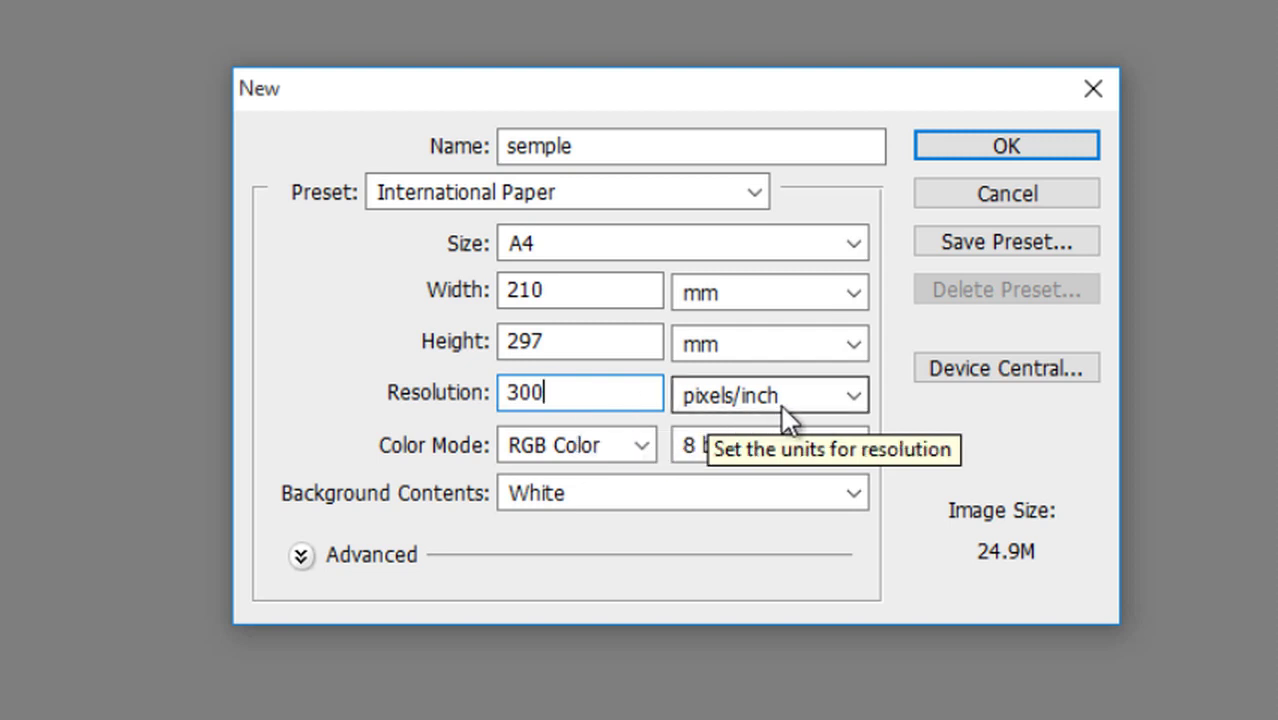
left_click(643, 447)
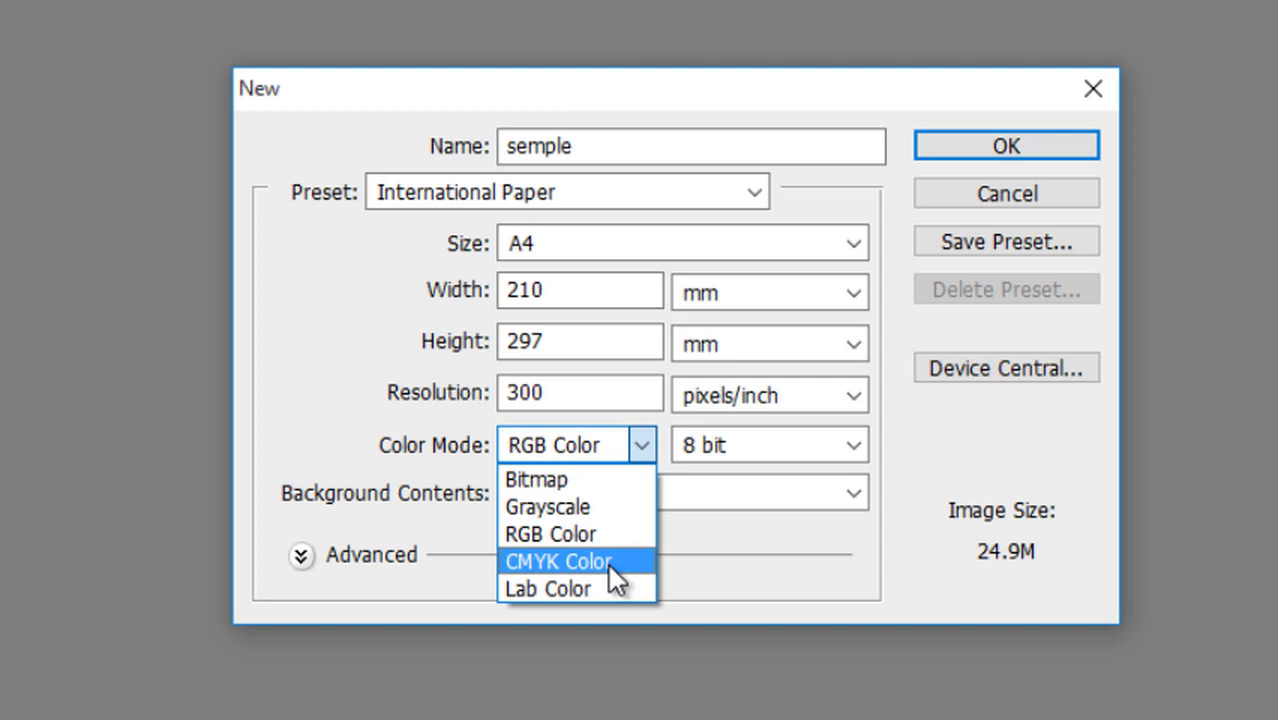
Set the colour mode to CMYK Color.
left_click(608, 563)
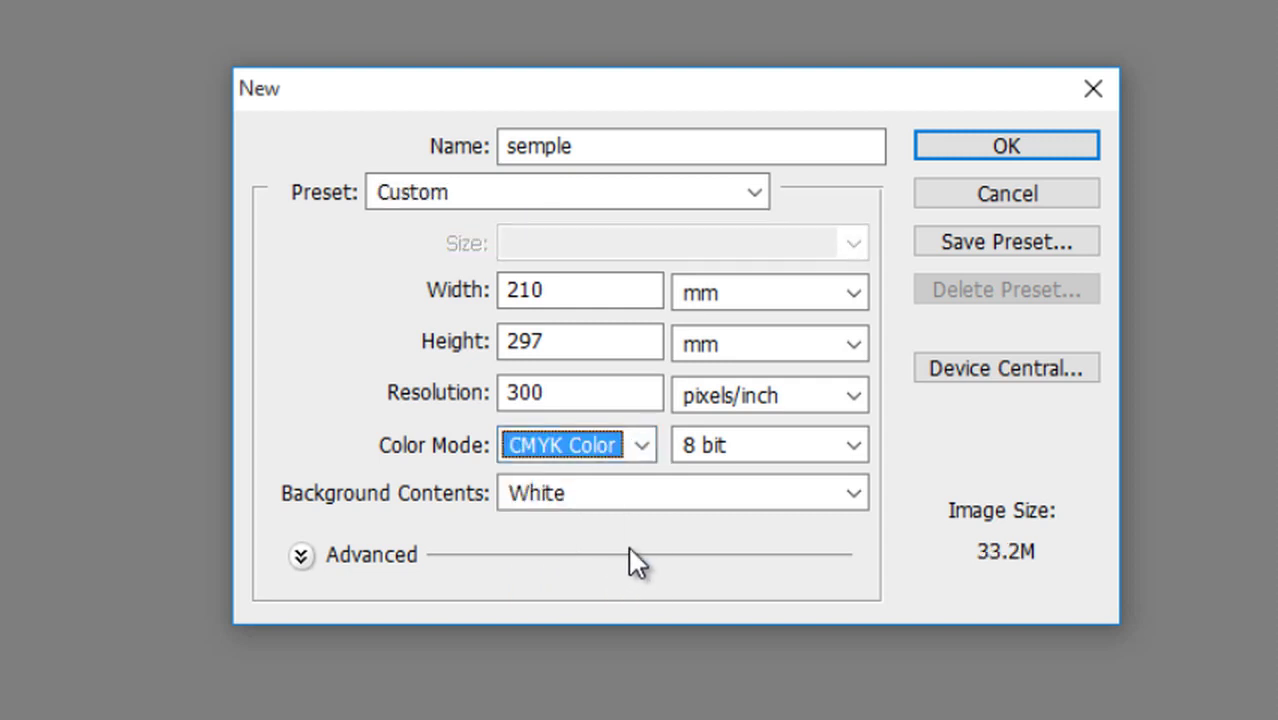
left_click(640, 446)
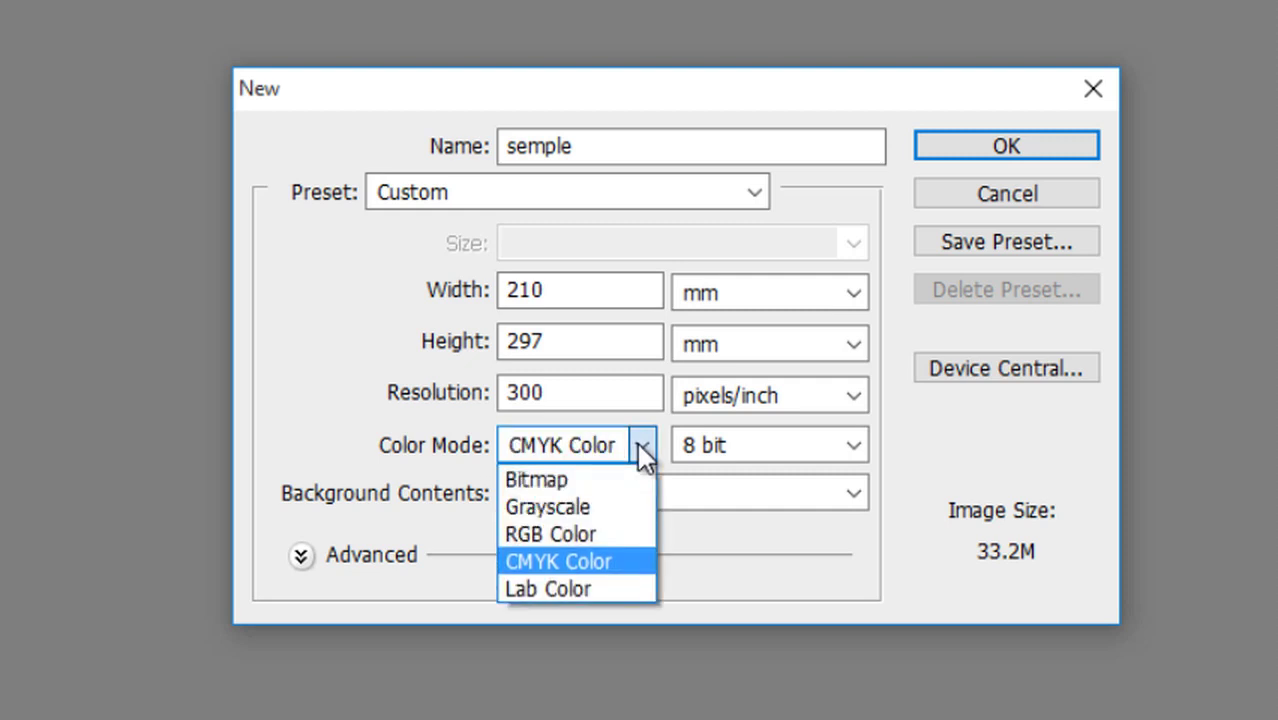
left_click(622, 560)
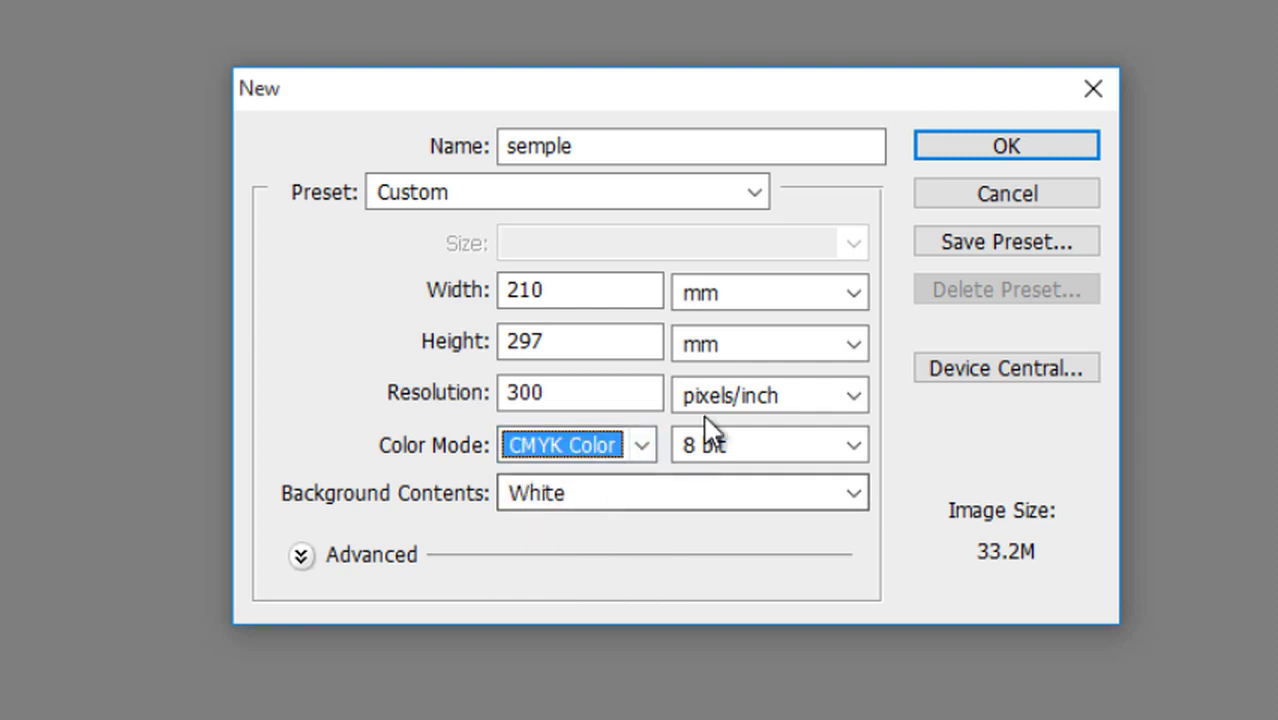
Set the bit depth to 16 bit after toggling back through 8 bit.
left_click(785, 444)
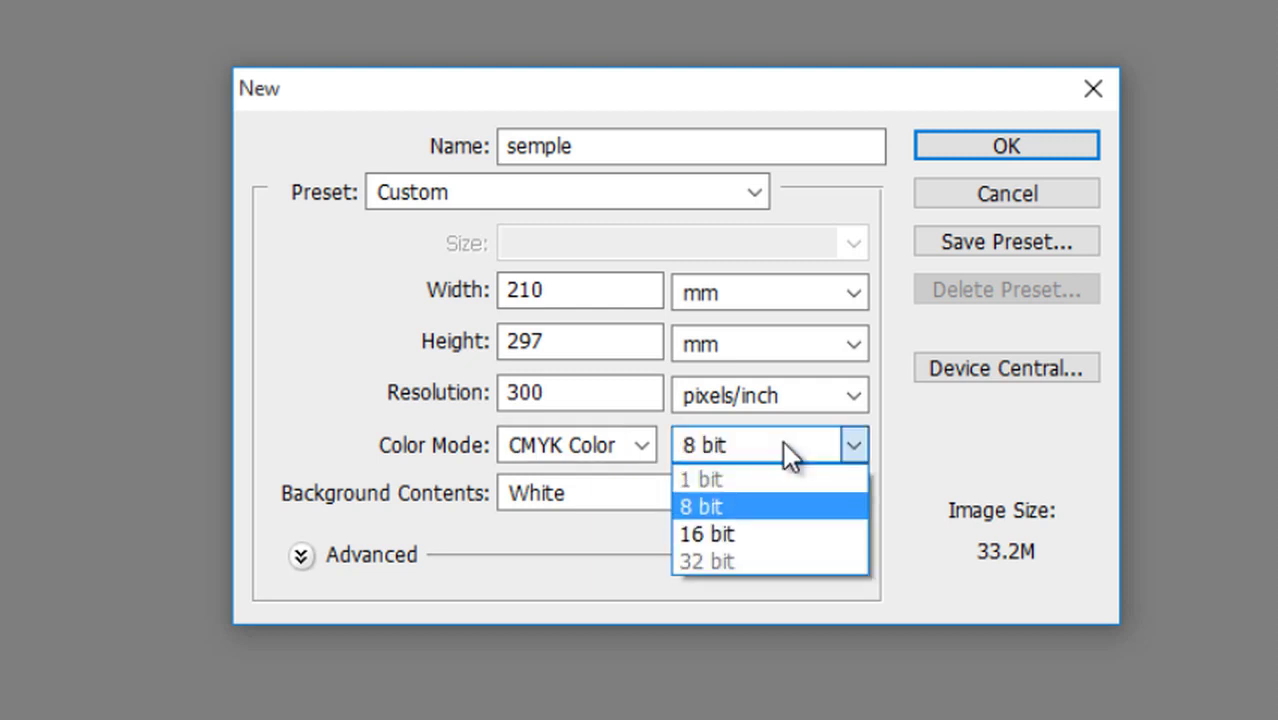
left_click(777, 532)
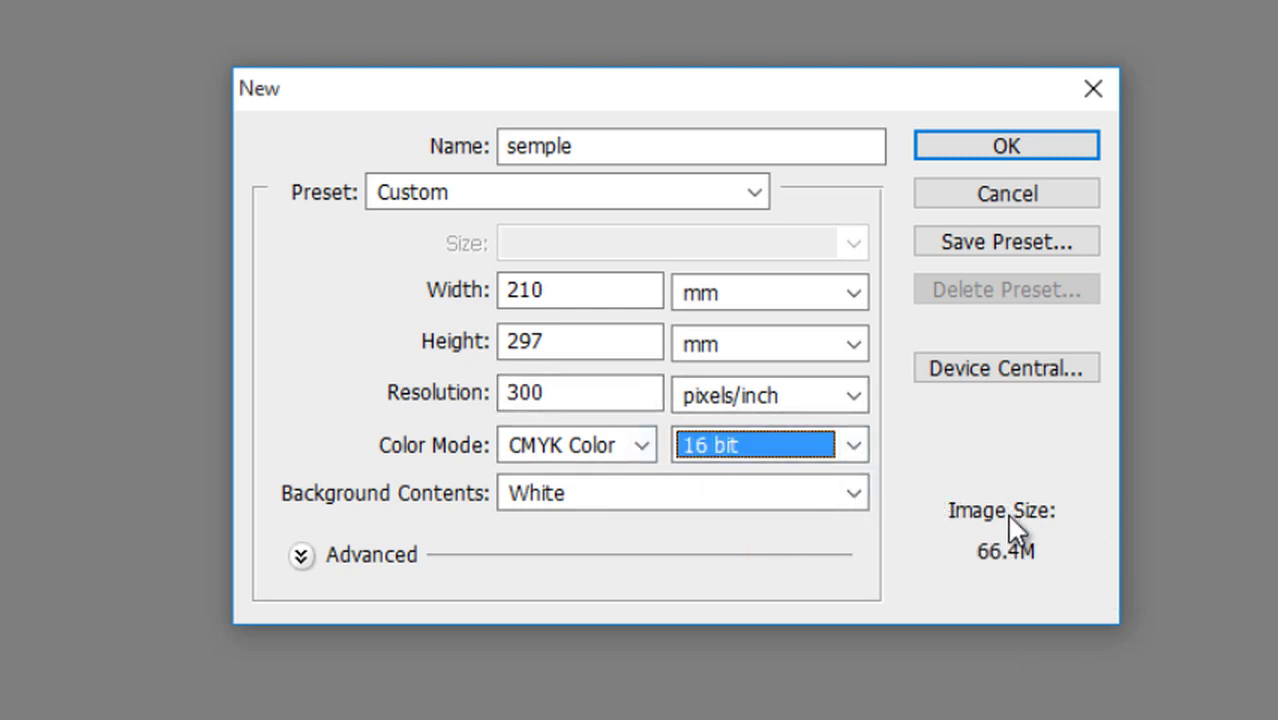
left_click(840, 460)
left_click(826, 508)
left_click(855, 445)
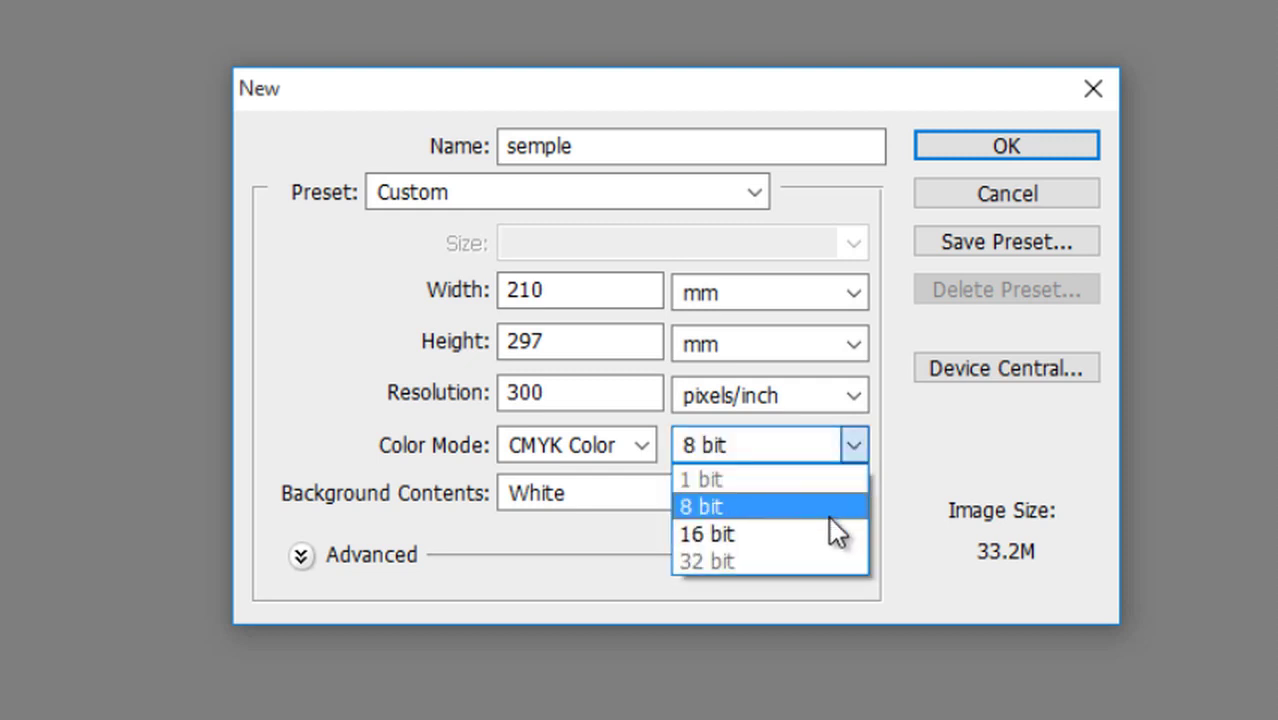
left_click(829, 516)
left_click(764, 447)
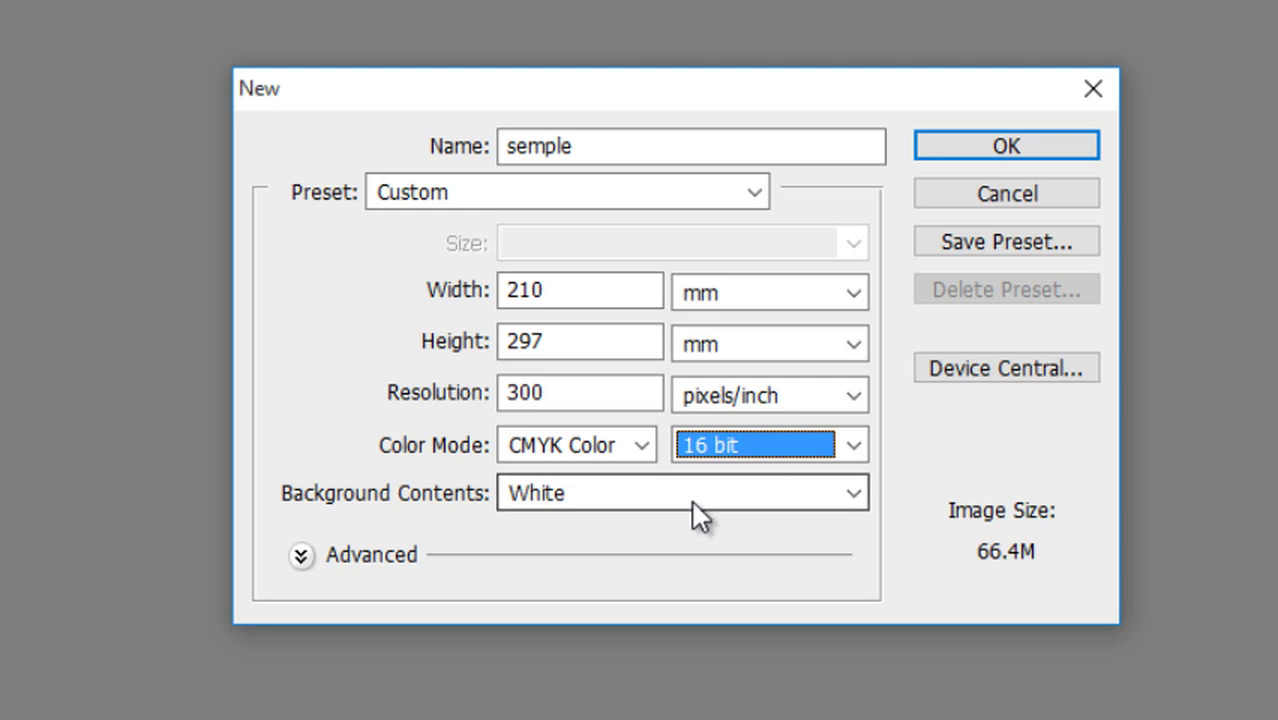
left_click(691, 499)
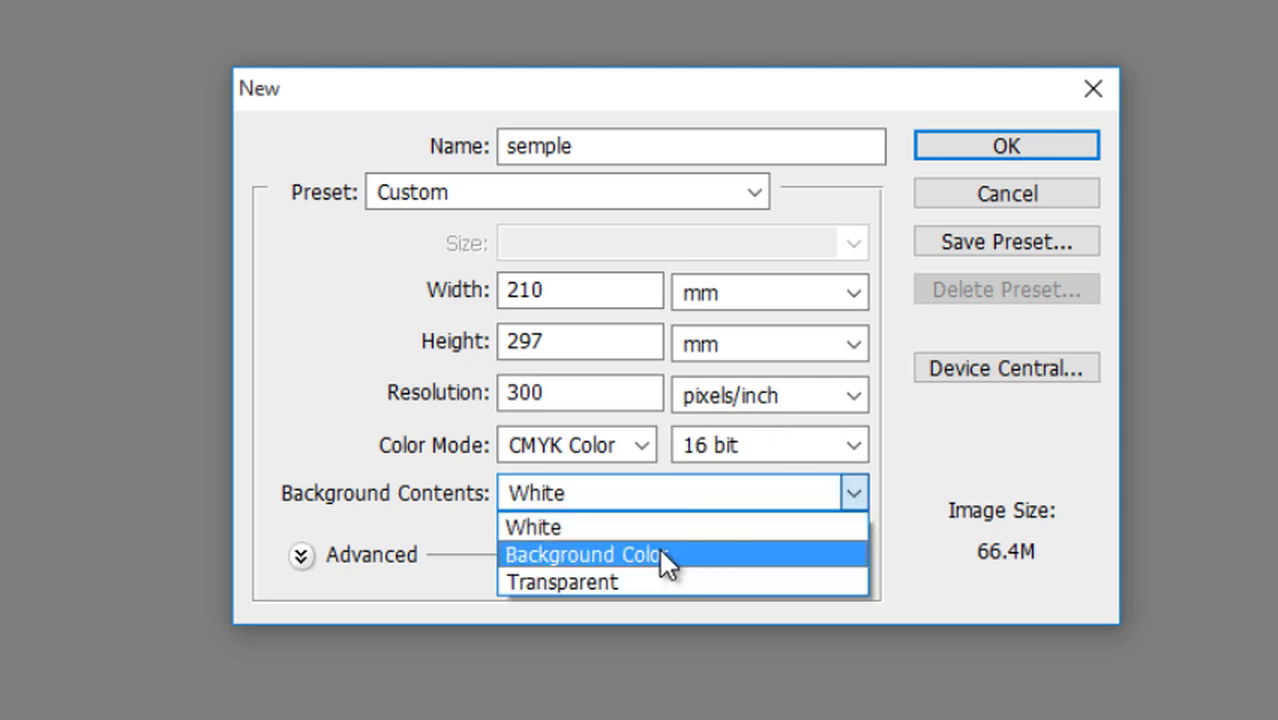
Keep a White background, apply the Photo landscape 3 × 2 inch preset, and re-enter 300 ppi.
left_click(648, 526)
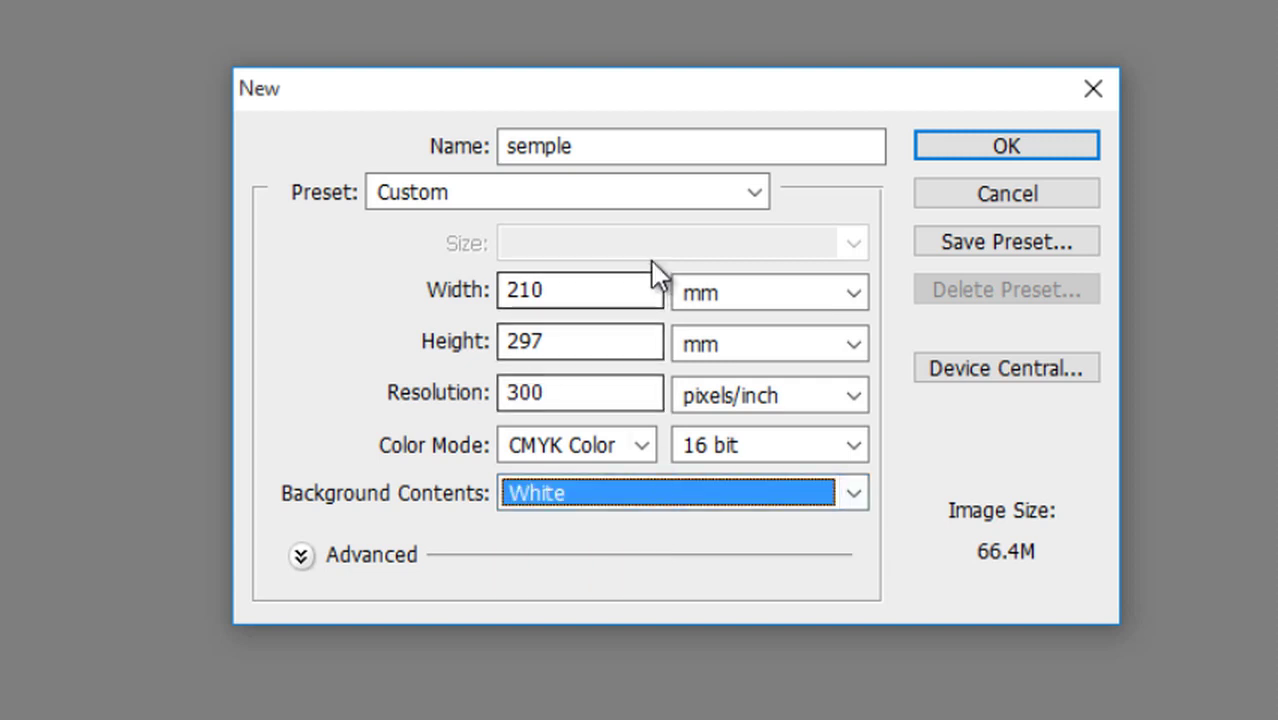
left_click(646, 195)
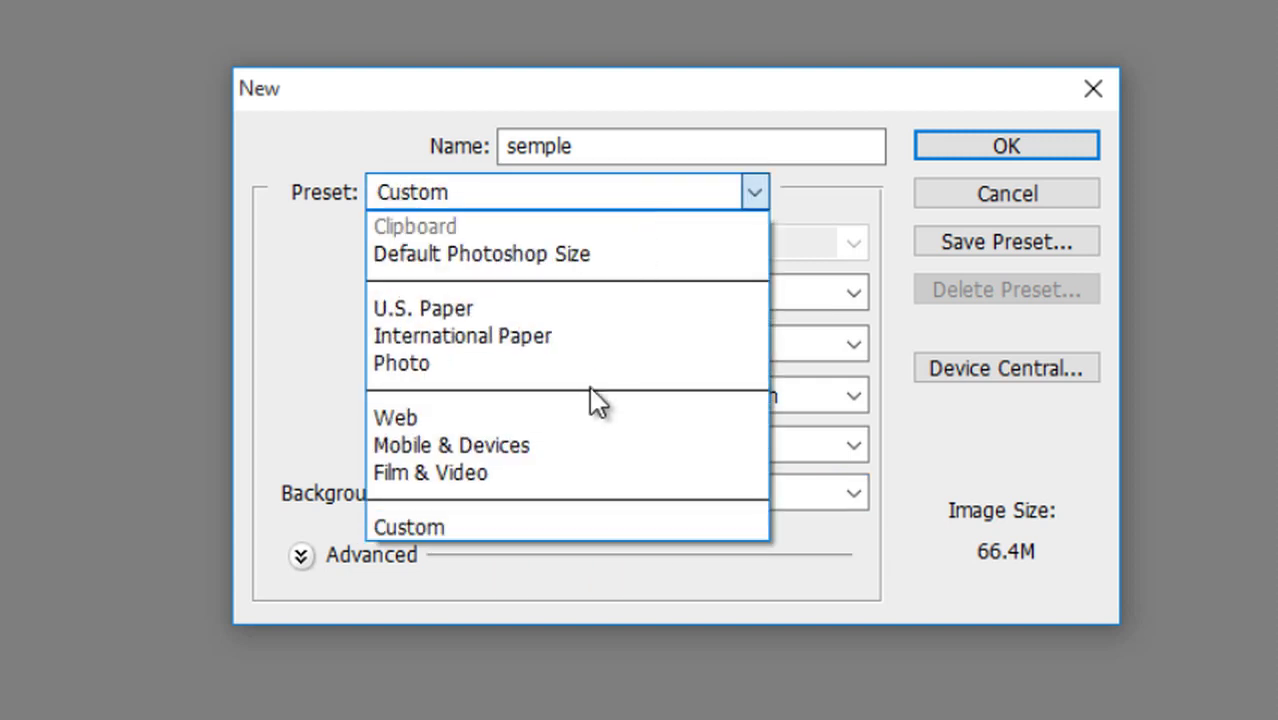
left_click(585, 363)
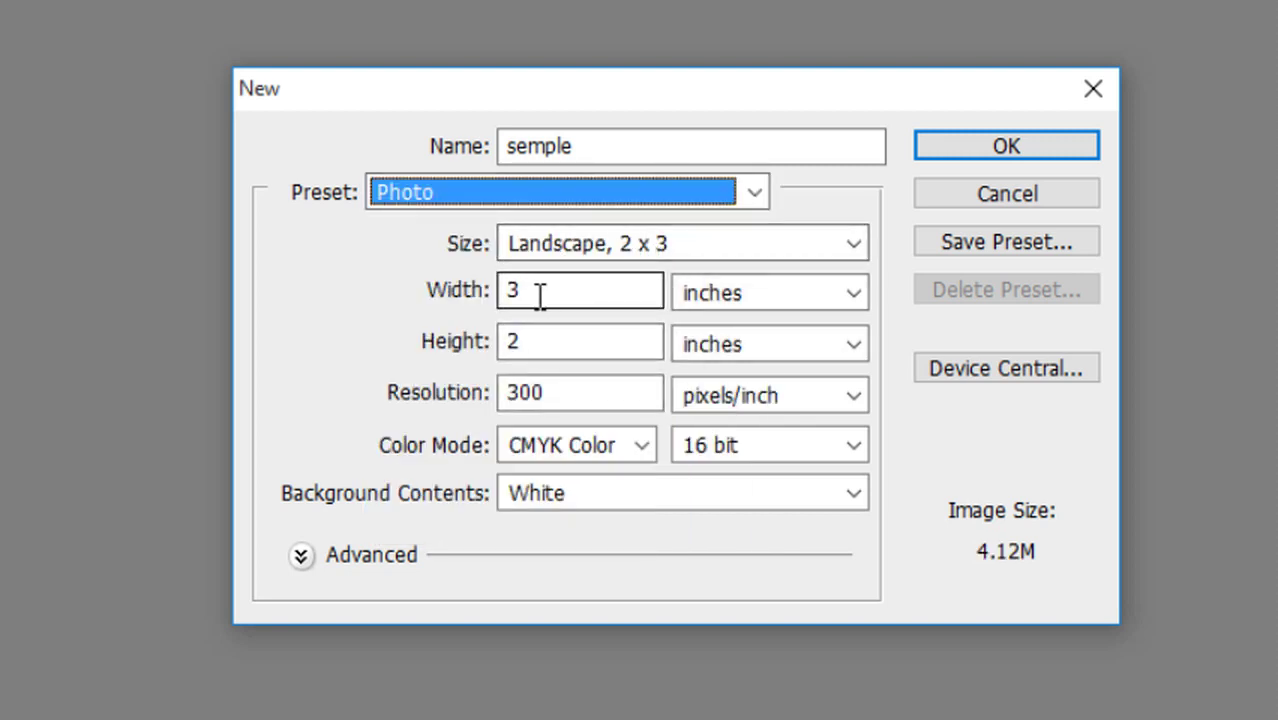
left_click(590, 401)
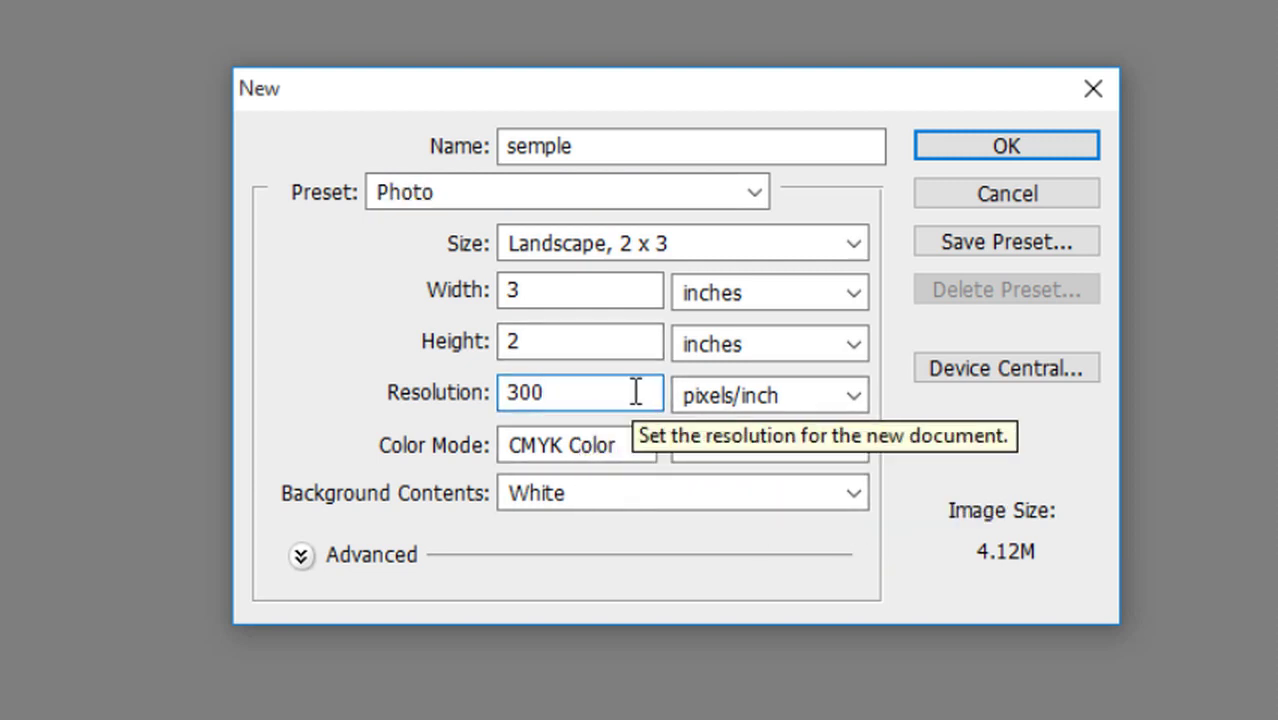
key("BackSpace")
key("BackSpace")
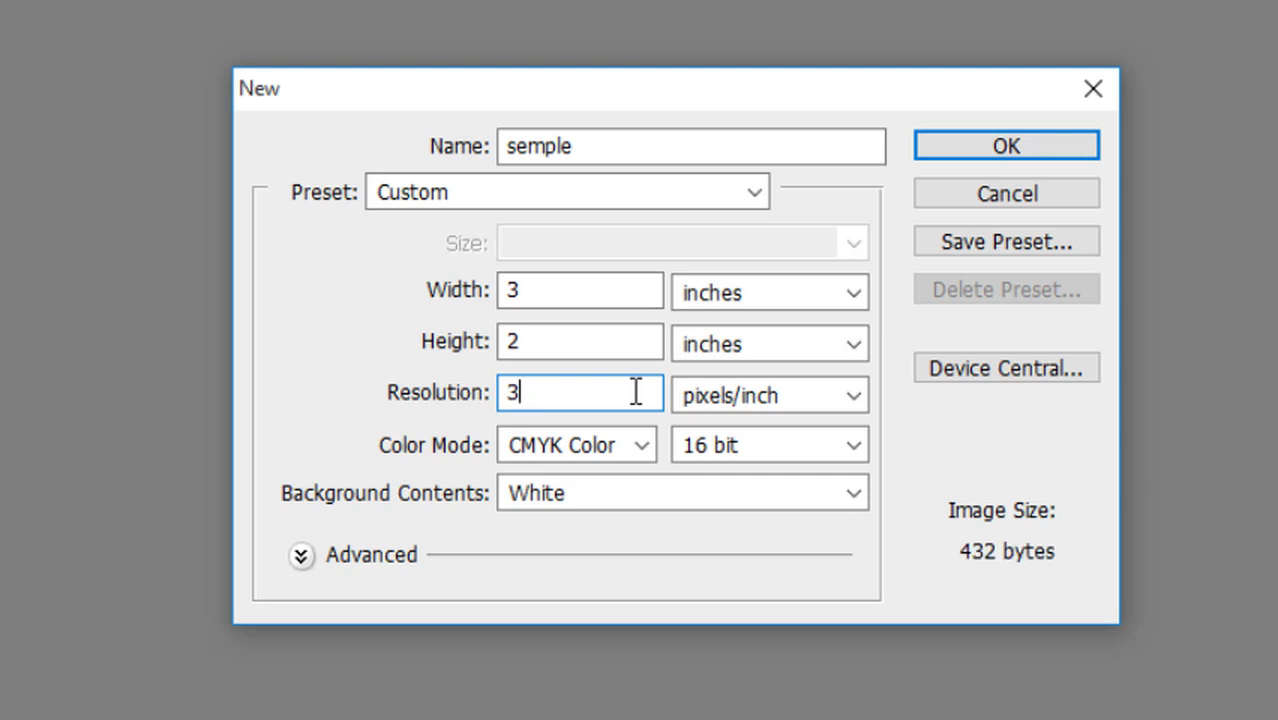
type("00")
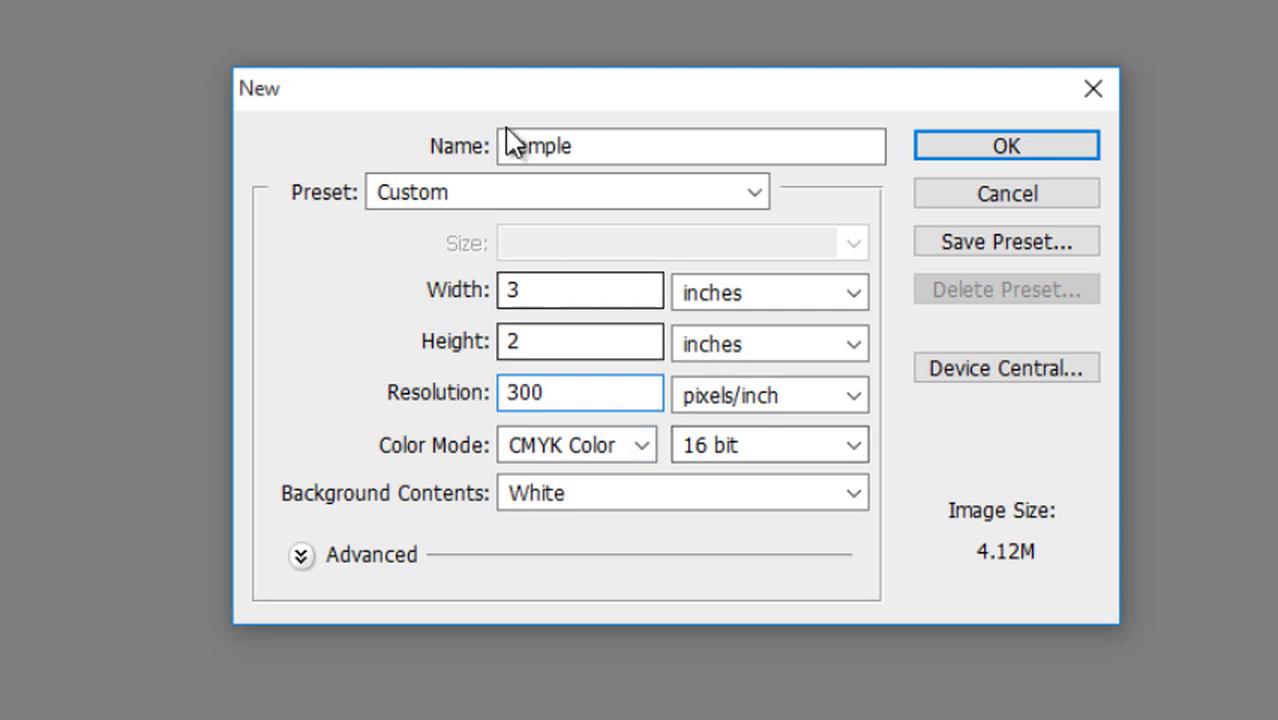
Apply the Web preset, keeping the 640 × 480 size.
left_click(559, 206)
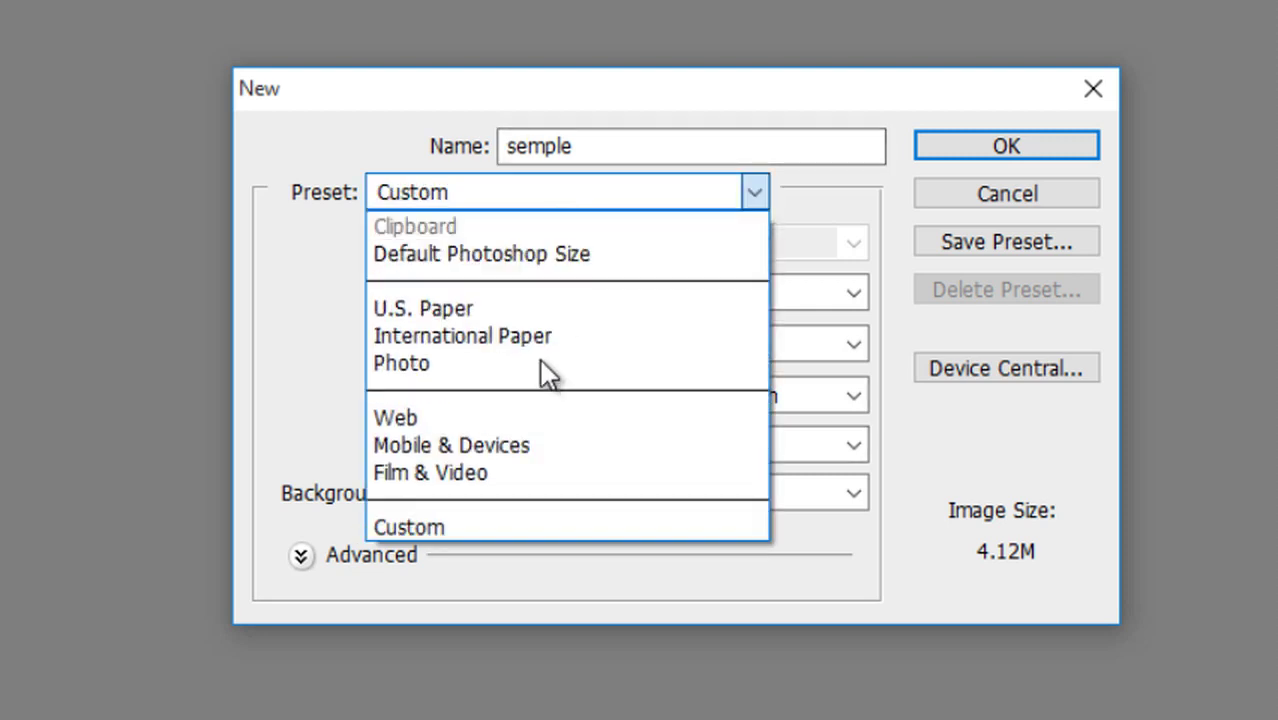
left_click(492, 412)
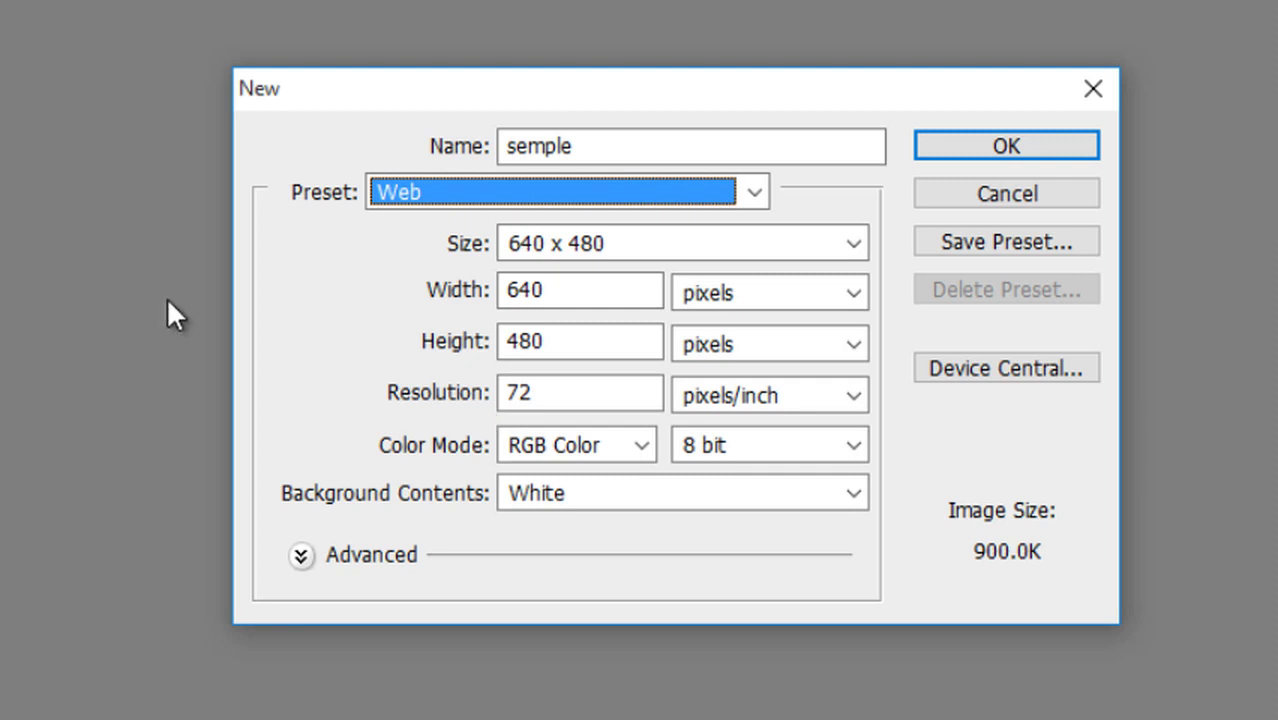
left_click(647, 243)
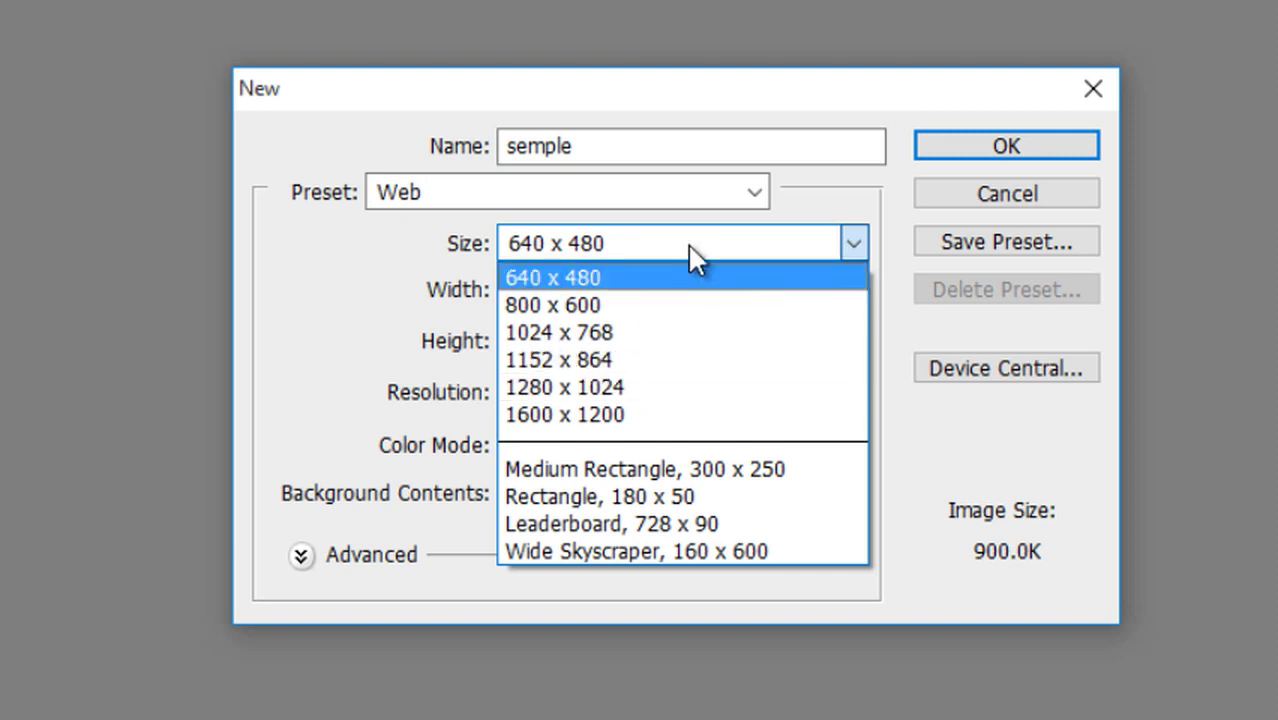
left_click(687, 243)
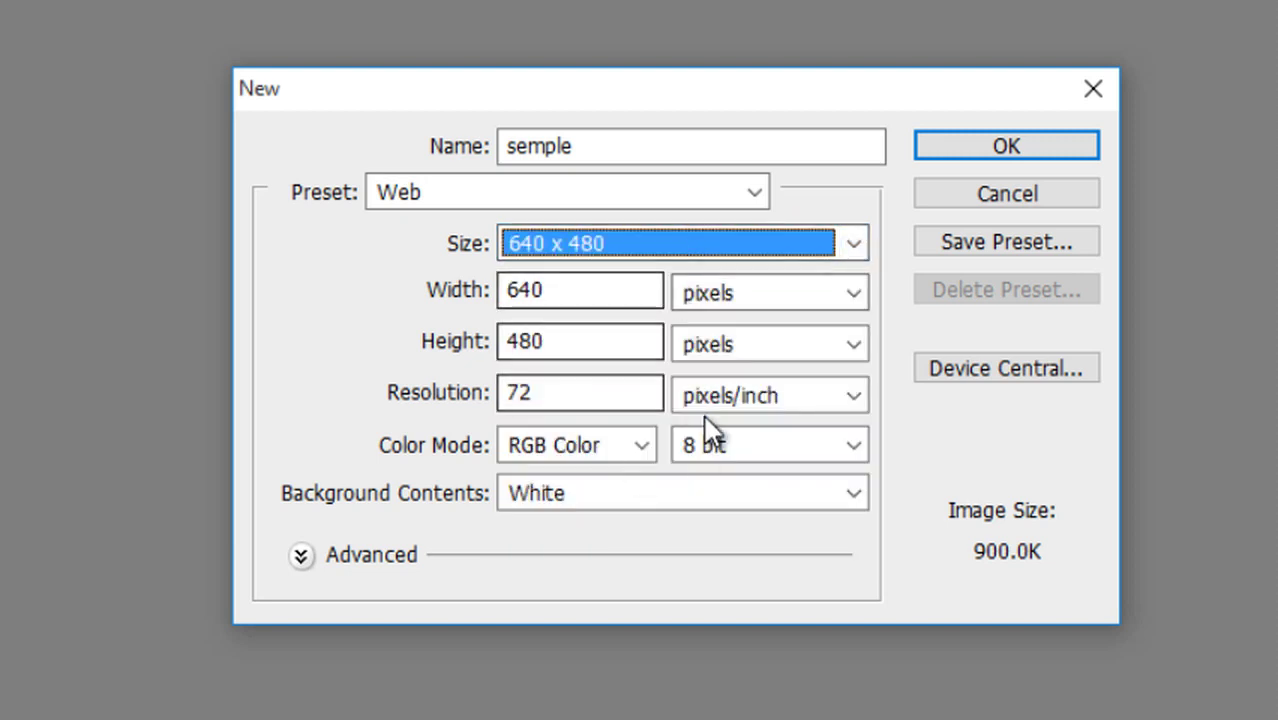
Set CMYK Color, then switch to the Mobile & Devices preset at 176 × 208 pixels.
left_click(628, 449)
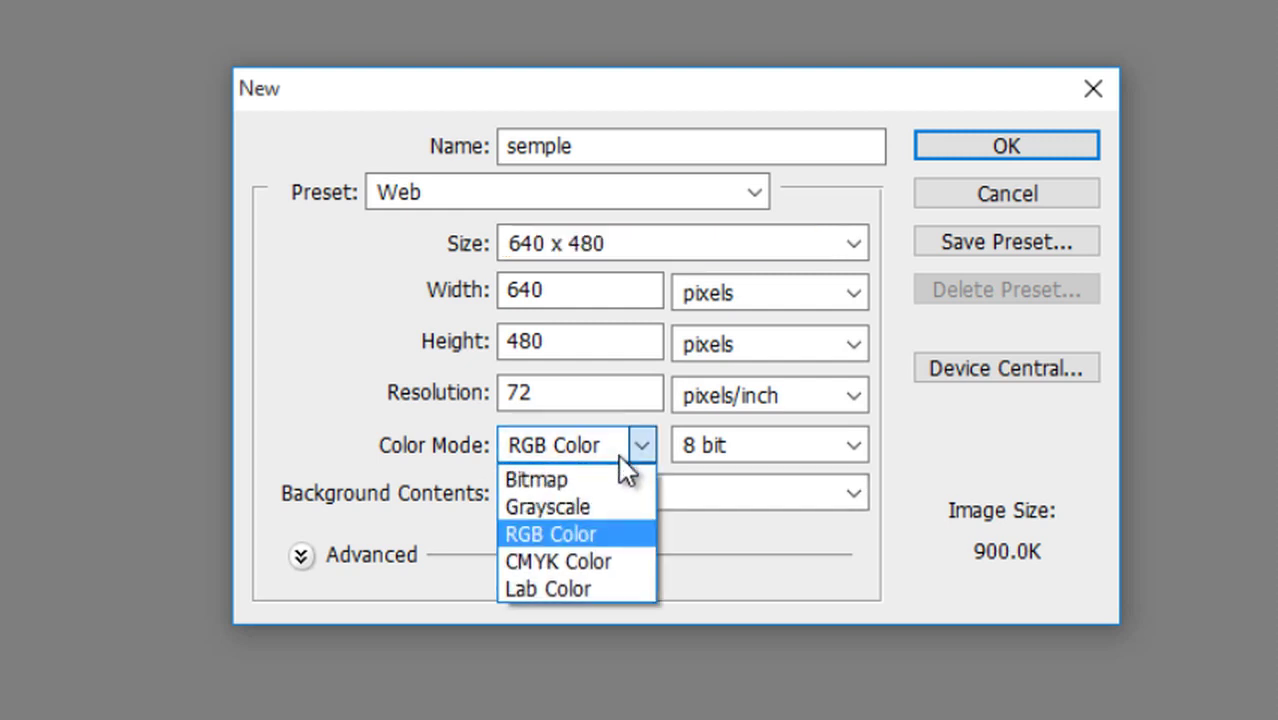
left_click(602, 561)
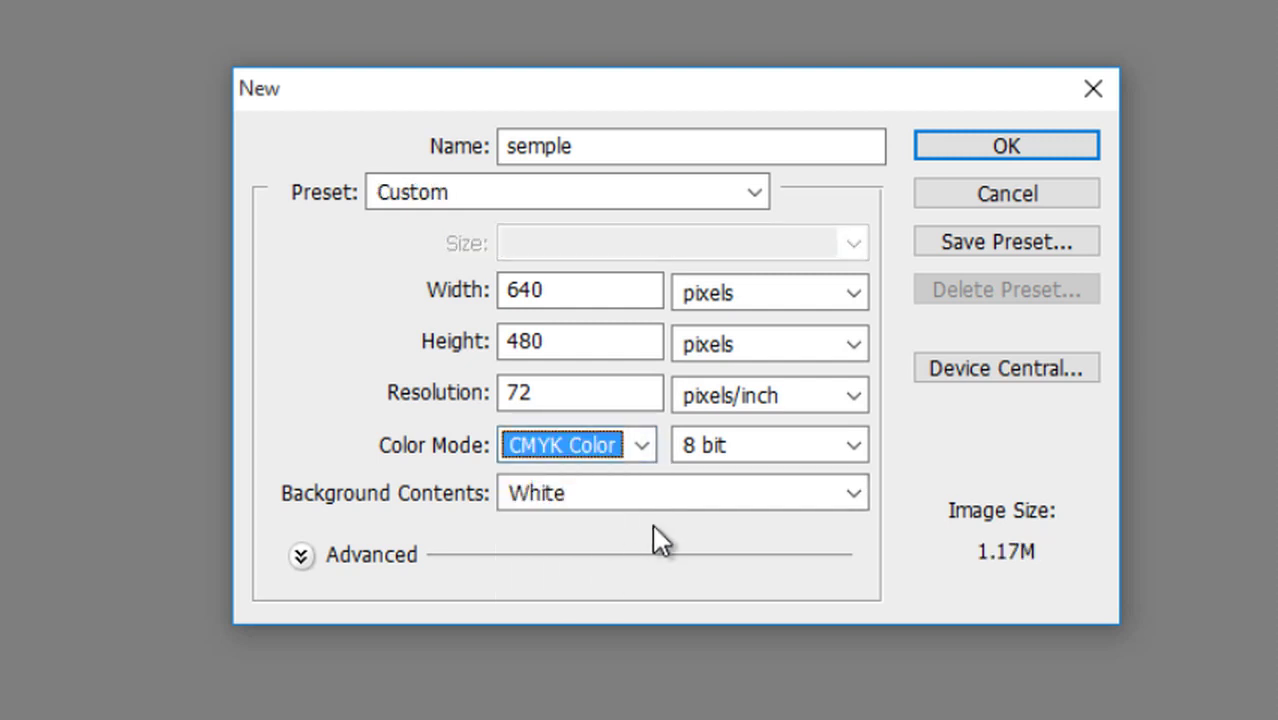
left_click(600, 184)
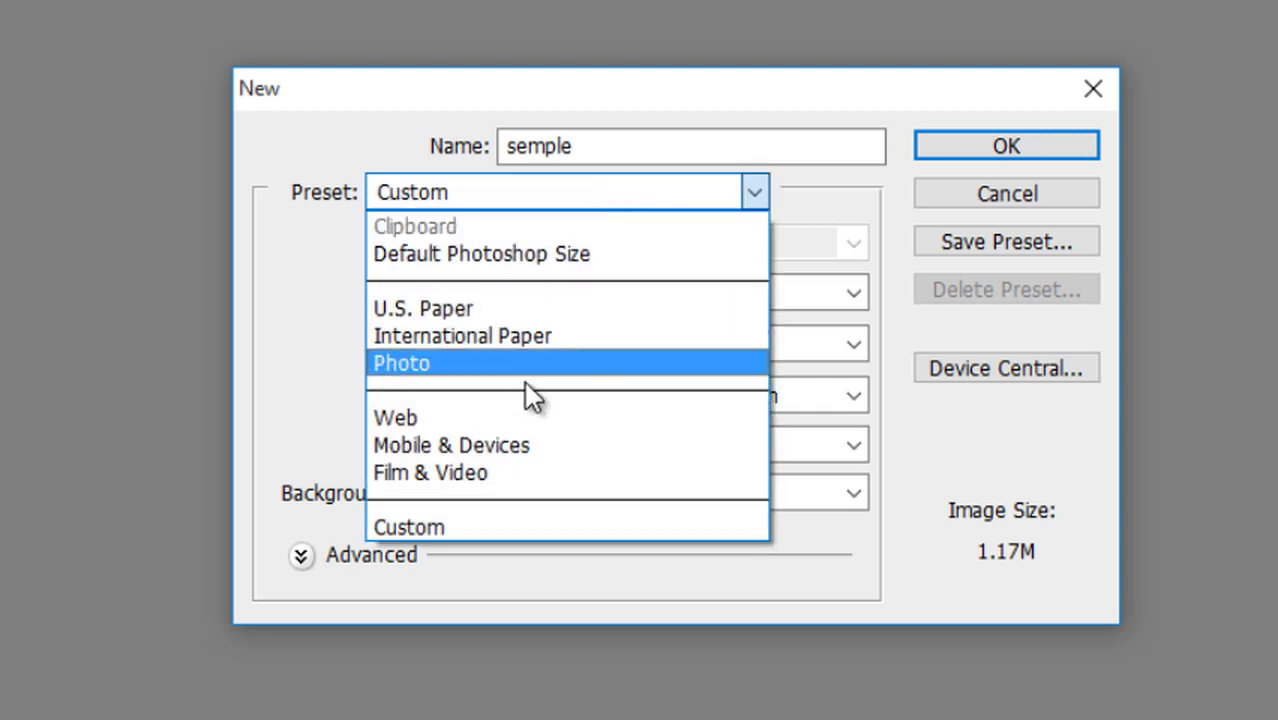
left_click(511, 448)
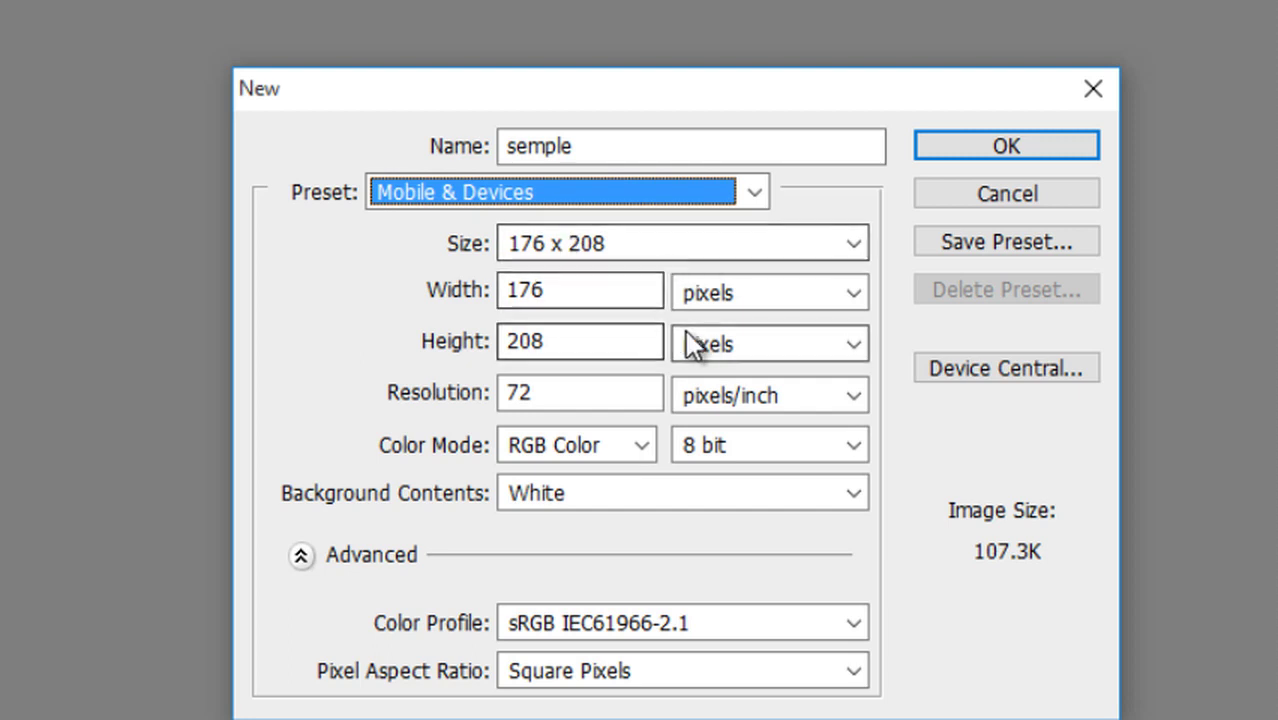
left_click(701, 256)
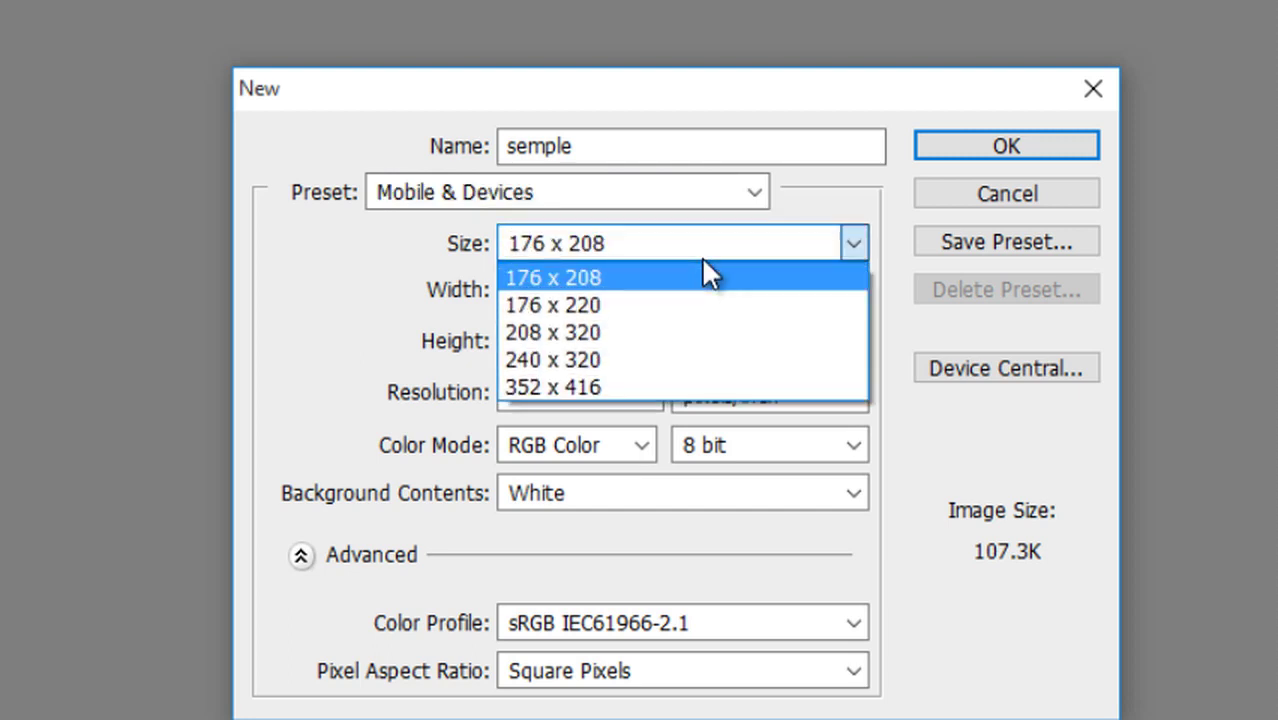
left_click(660, 332)
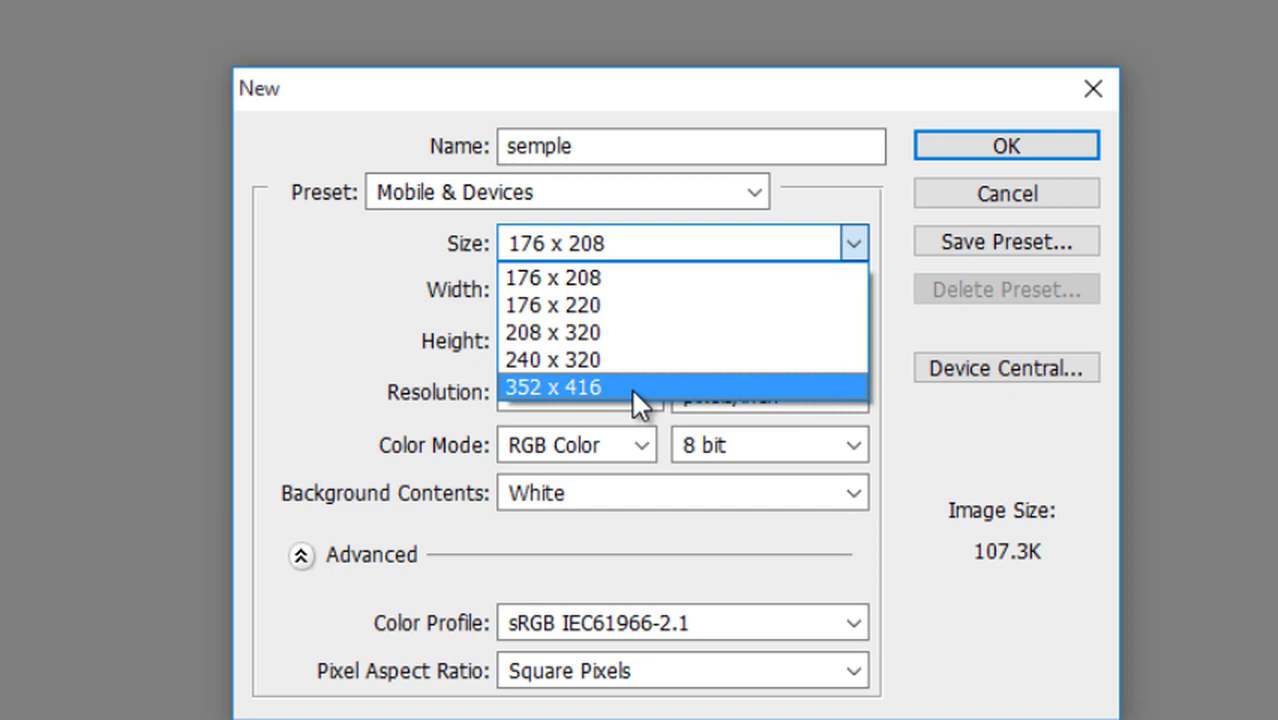
left_click(838, 240)
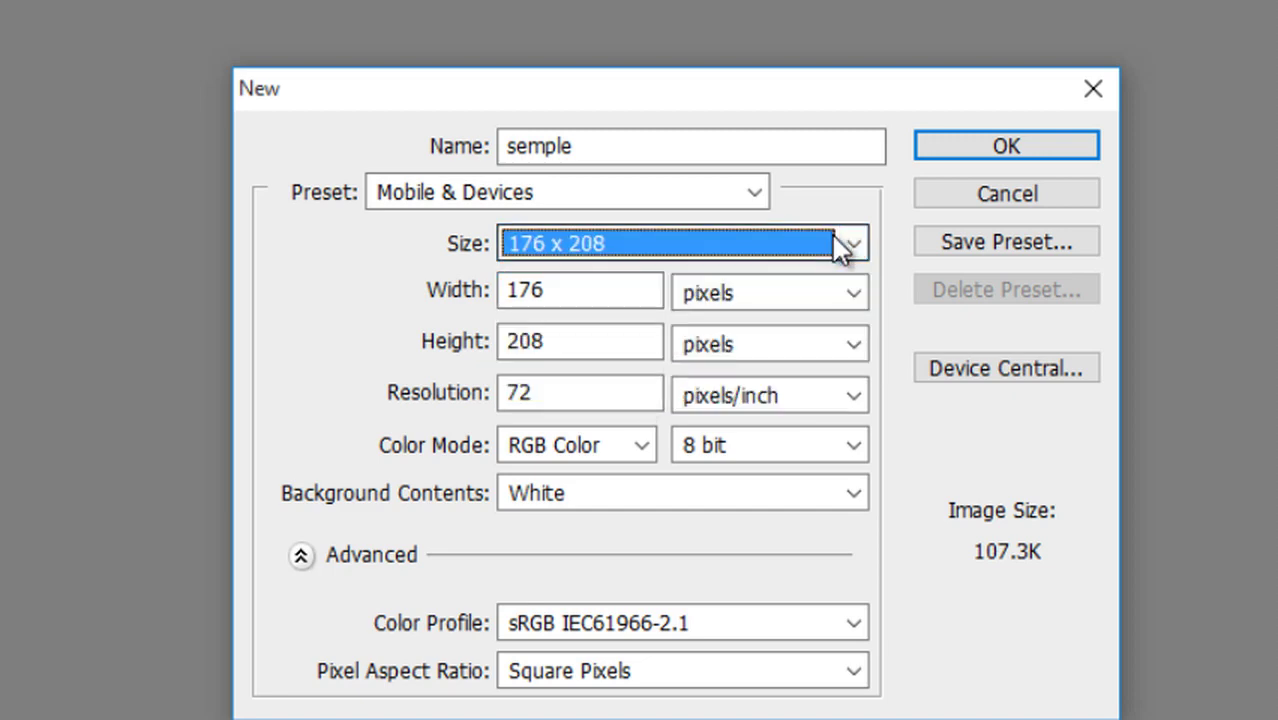
left_click(815, 292)
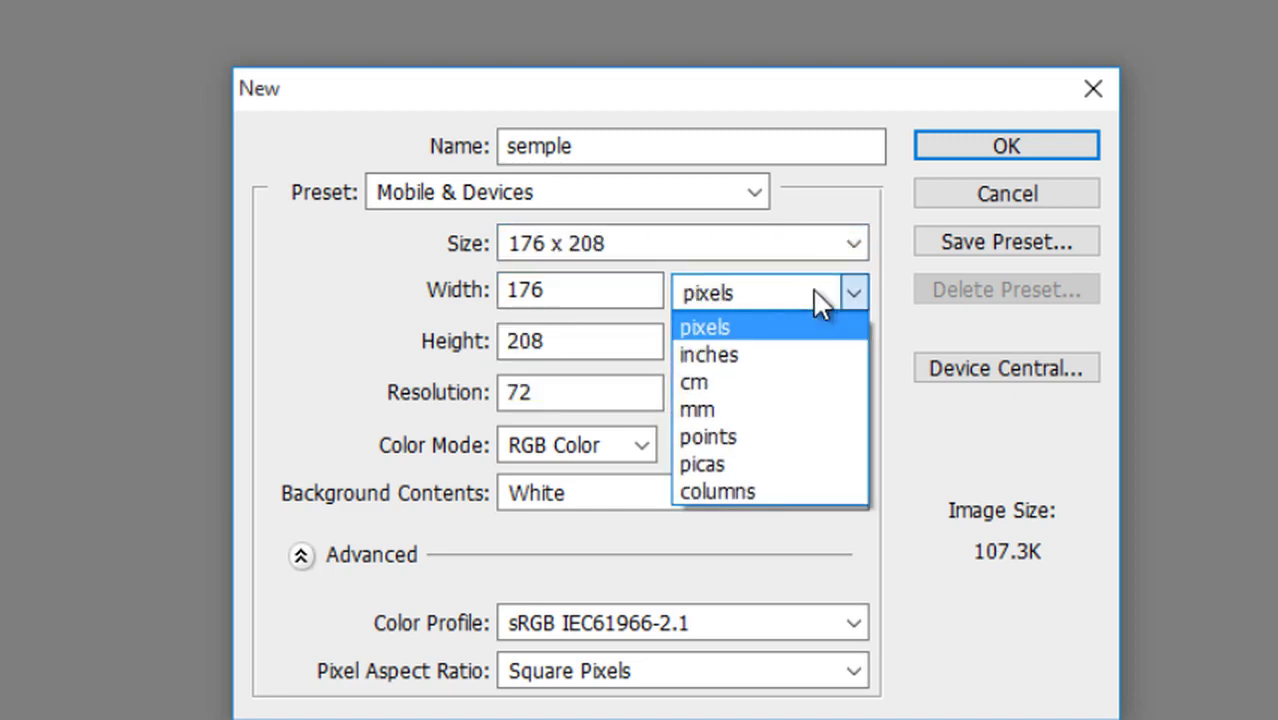
left_click(812, 287)
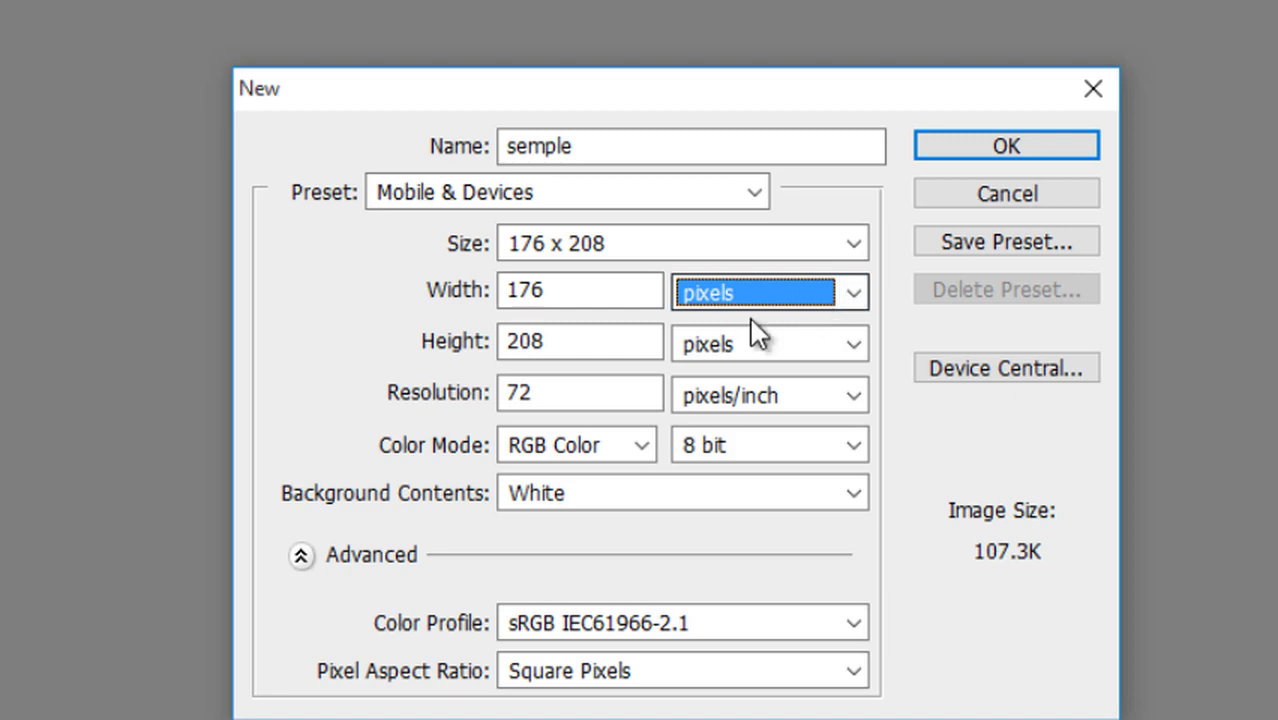
left_click(593, 391)
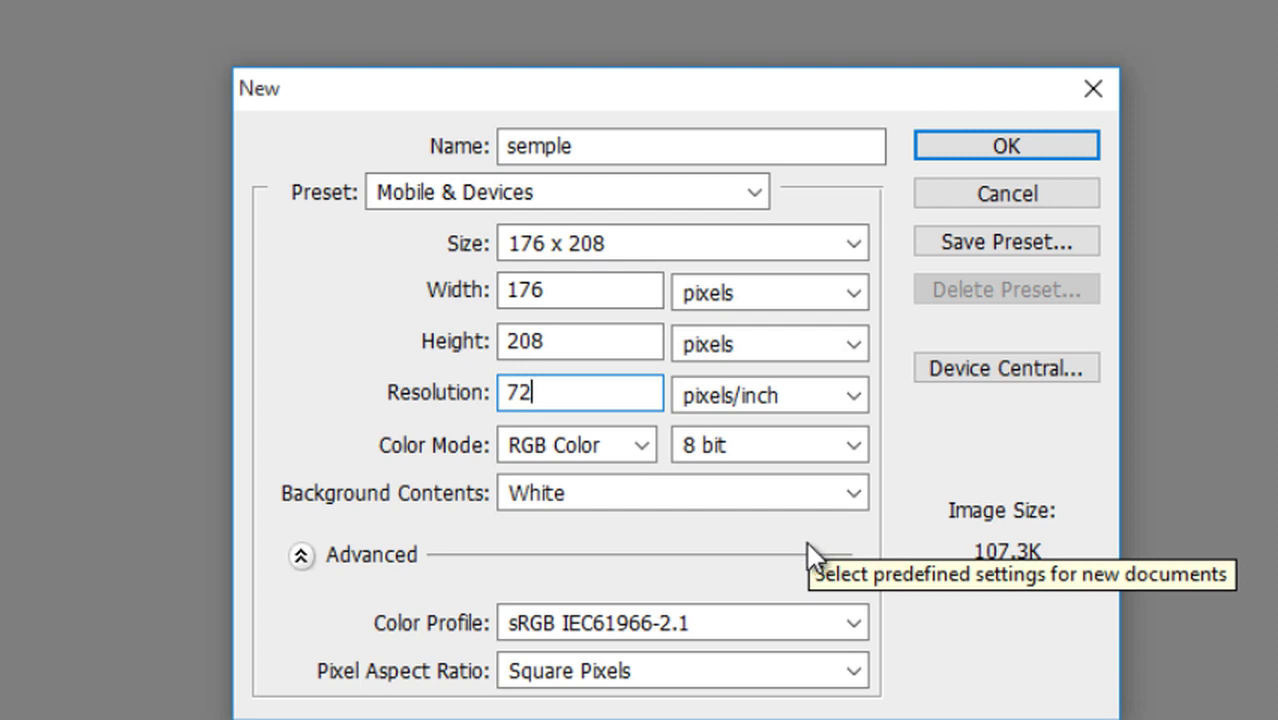
left_click(682, 503)
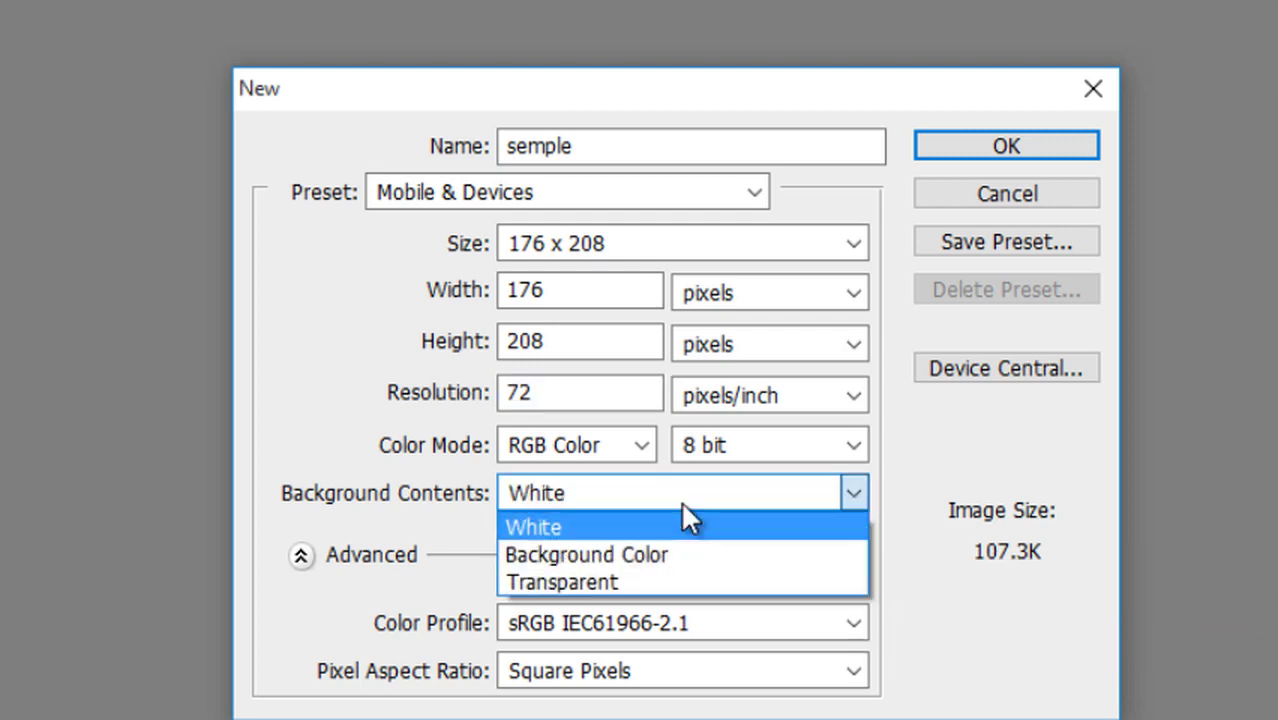
left_click(683, 504)
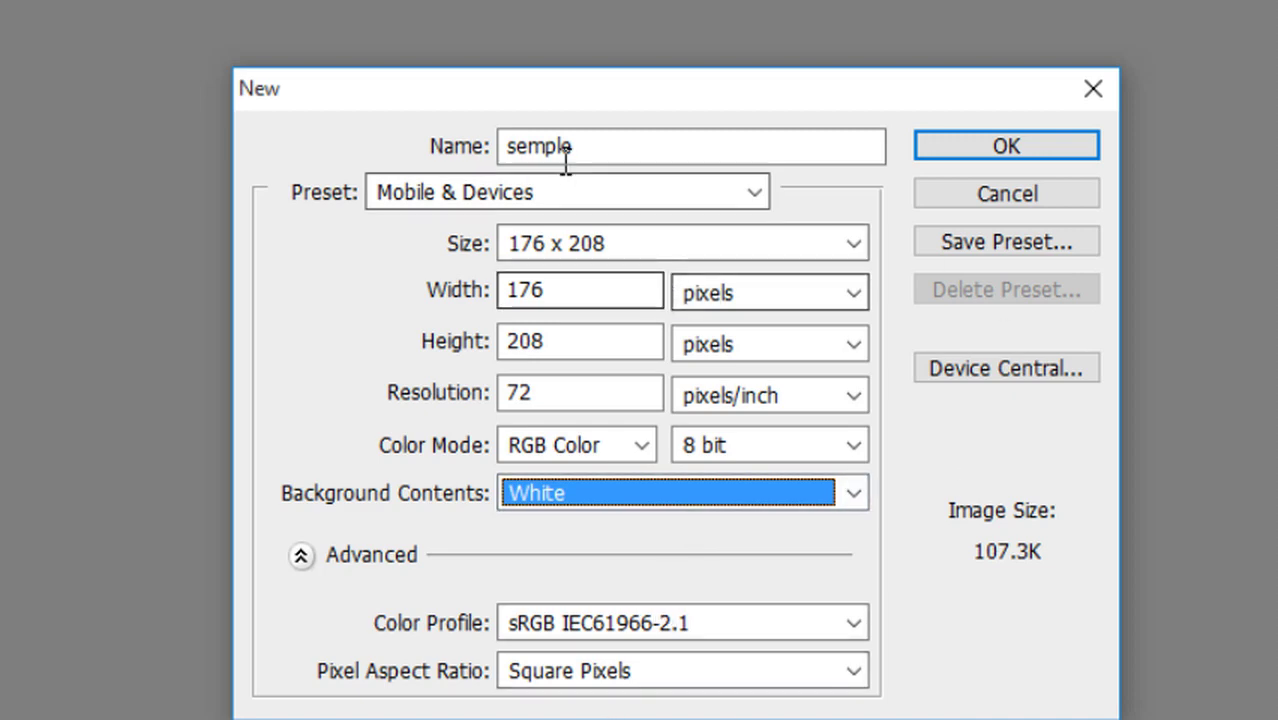
left_click(524, 192)
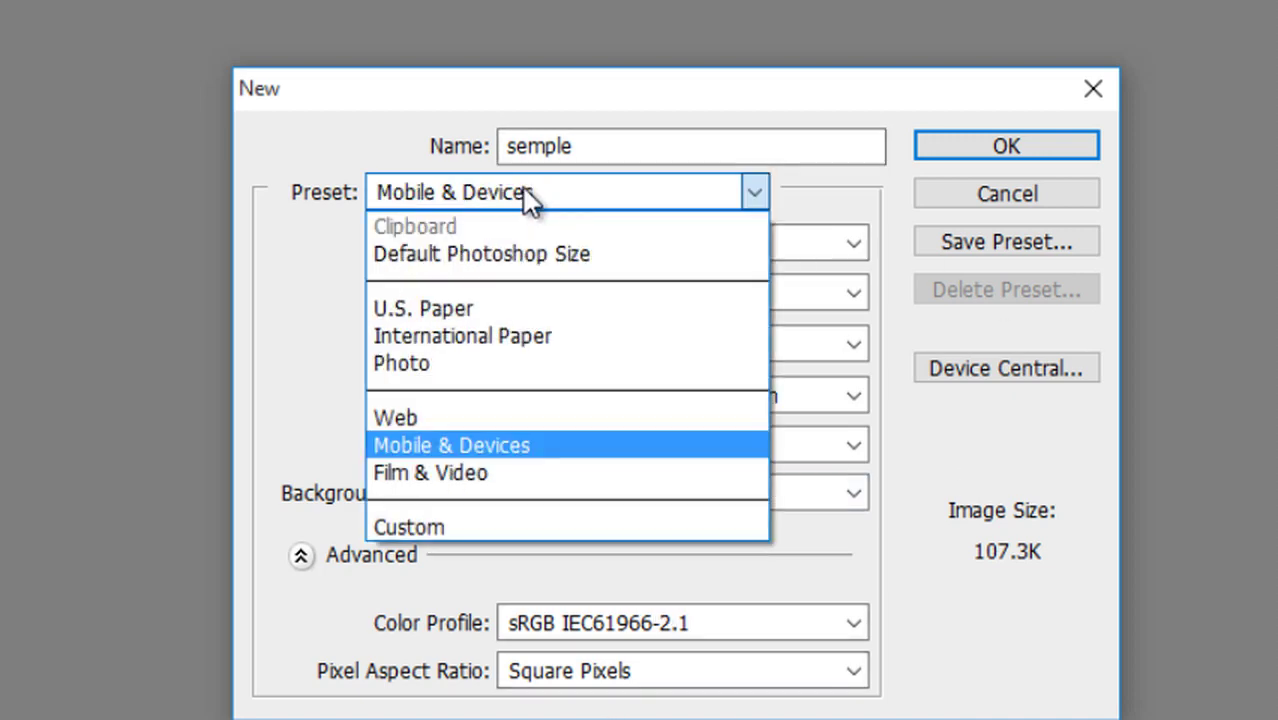
Choose the Film & Video preset at DVCPRO HD 1080p/29.97 size, 1280 × 1080 pixels.
left_click(477, 474)
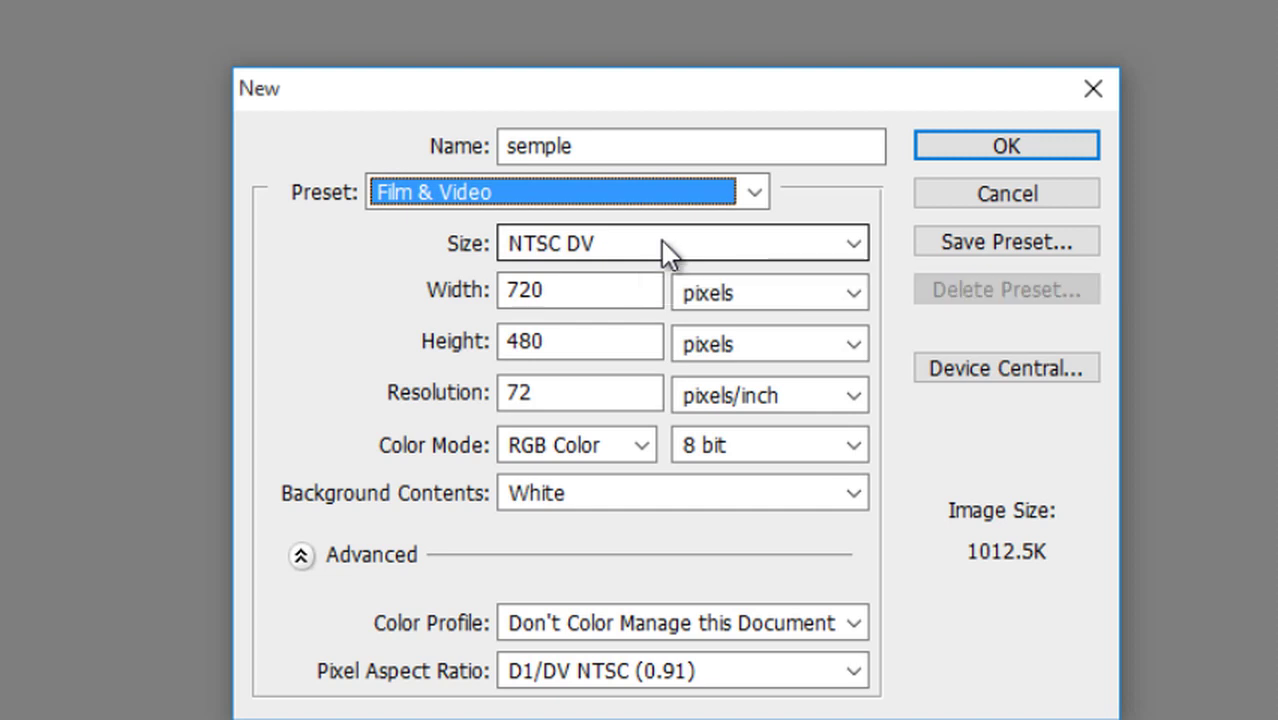
left_click(662, 240)
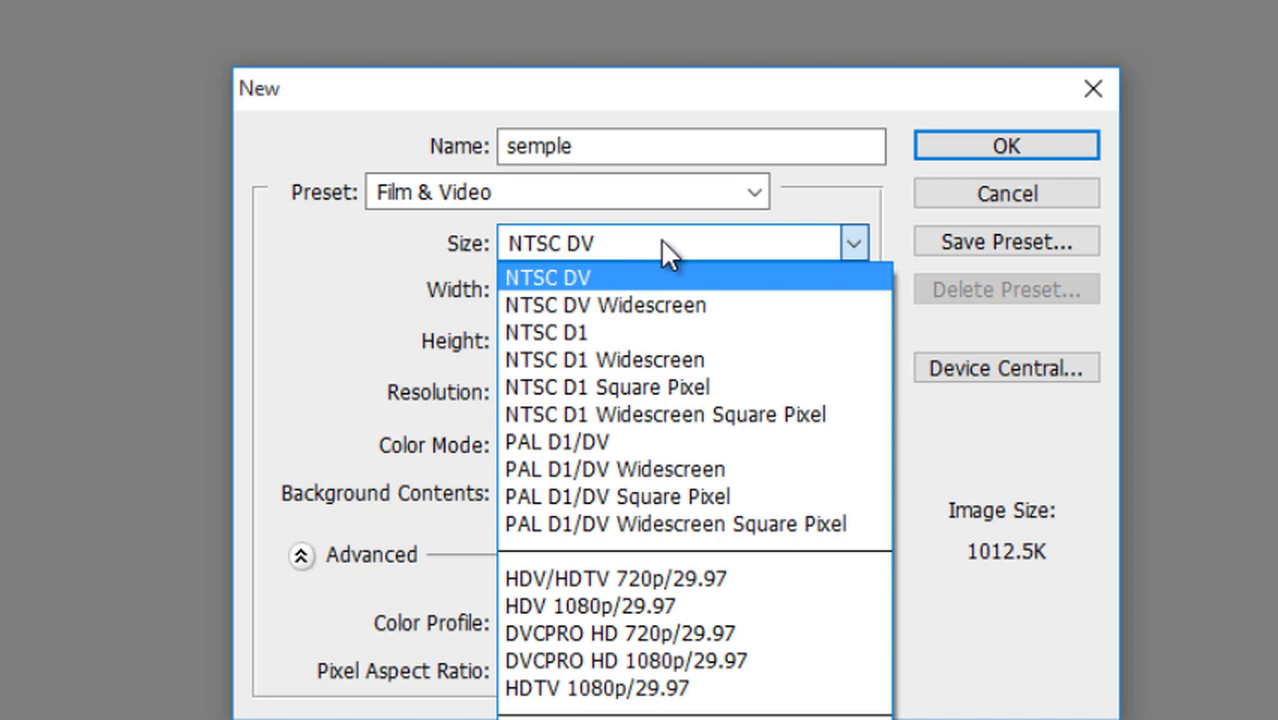
left_click(626, 660)
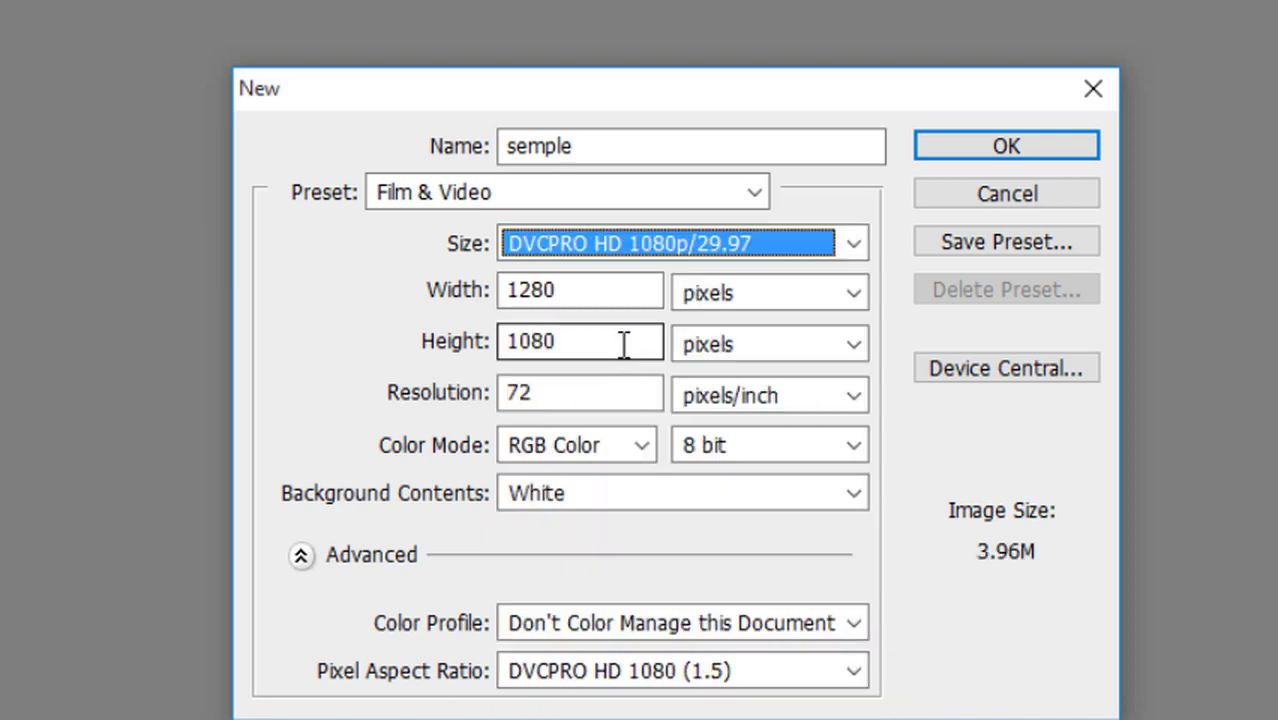
Enter 200 pixels/inch resolution and select CMYK Color for the 1280 × 1080 document.
left_click(620, 396)
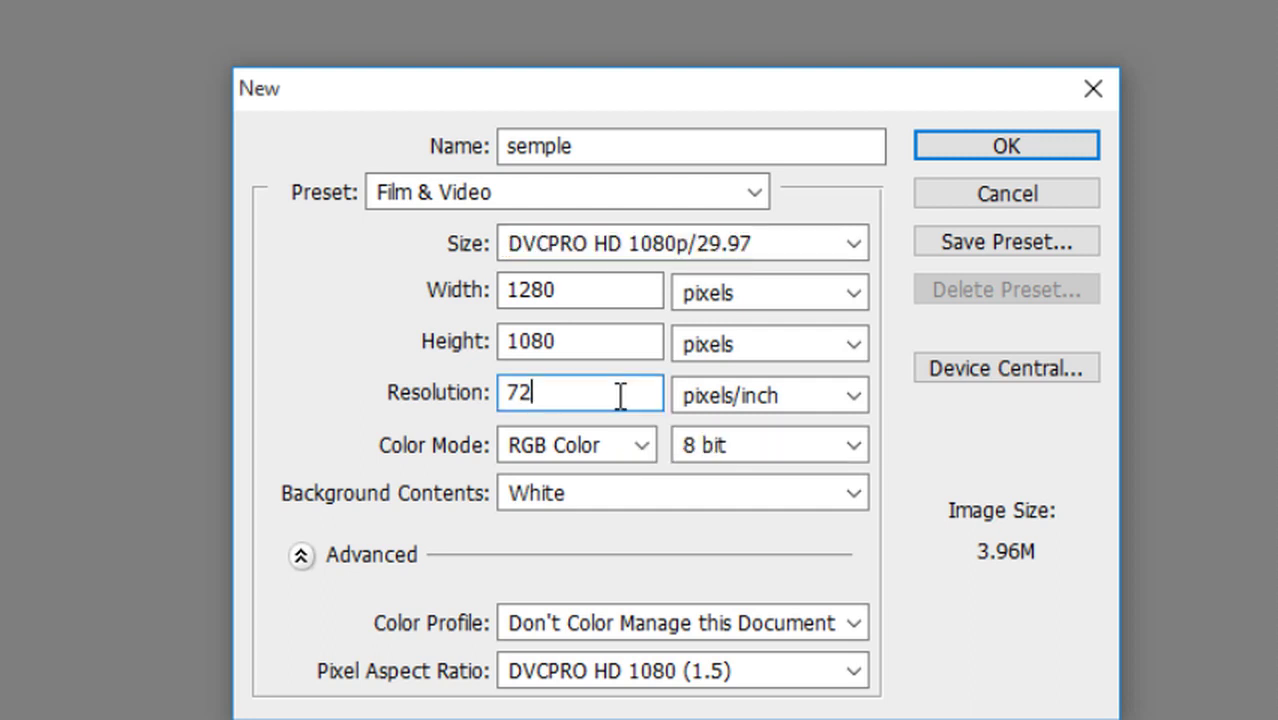
key("BackSpace")
key("BackSpace")
type("2")
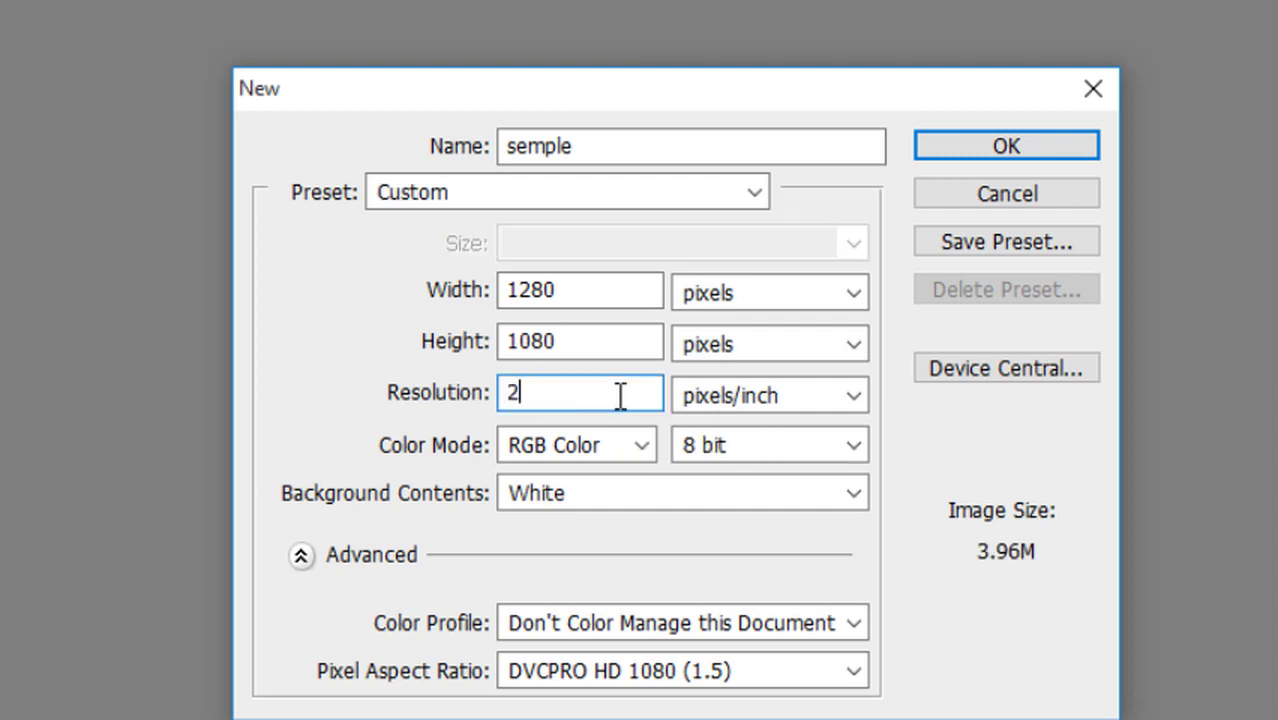
type("00")
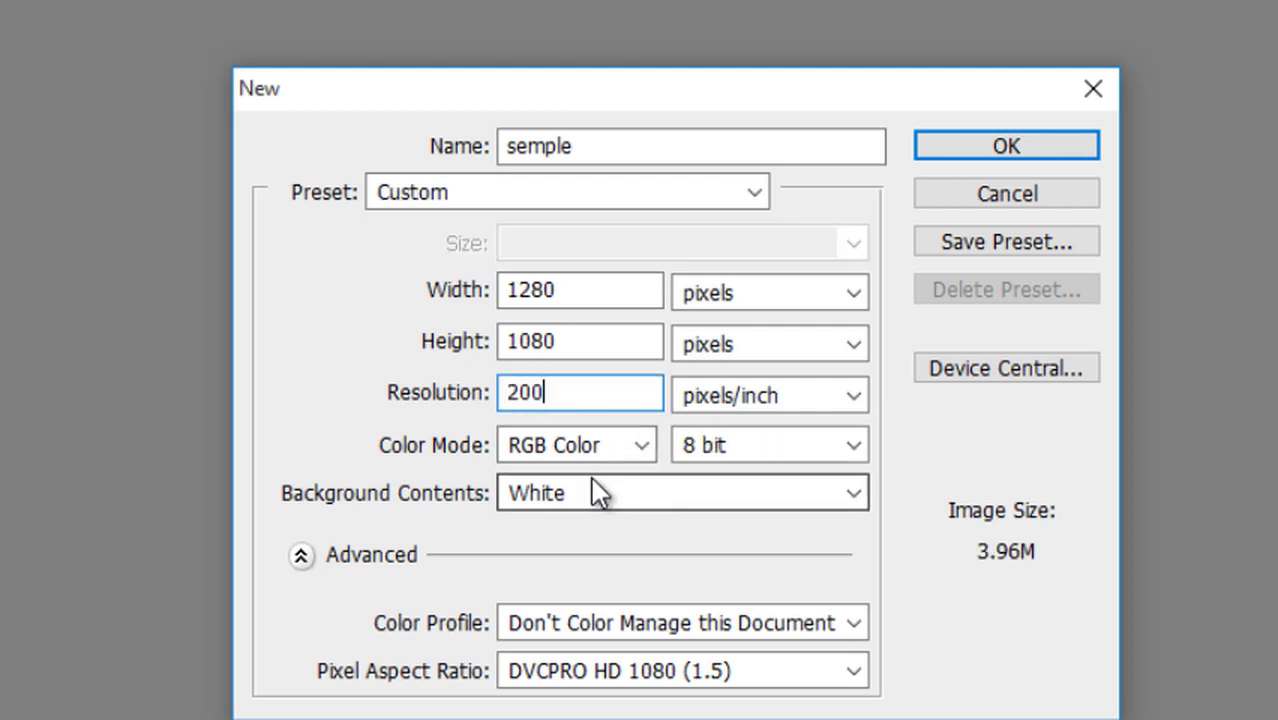
left_click(645, 452)
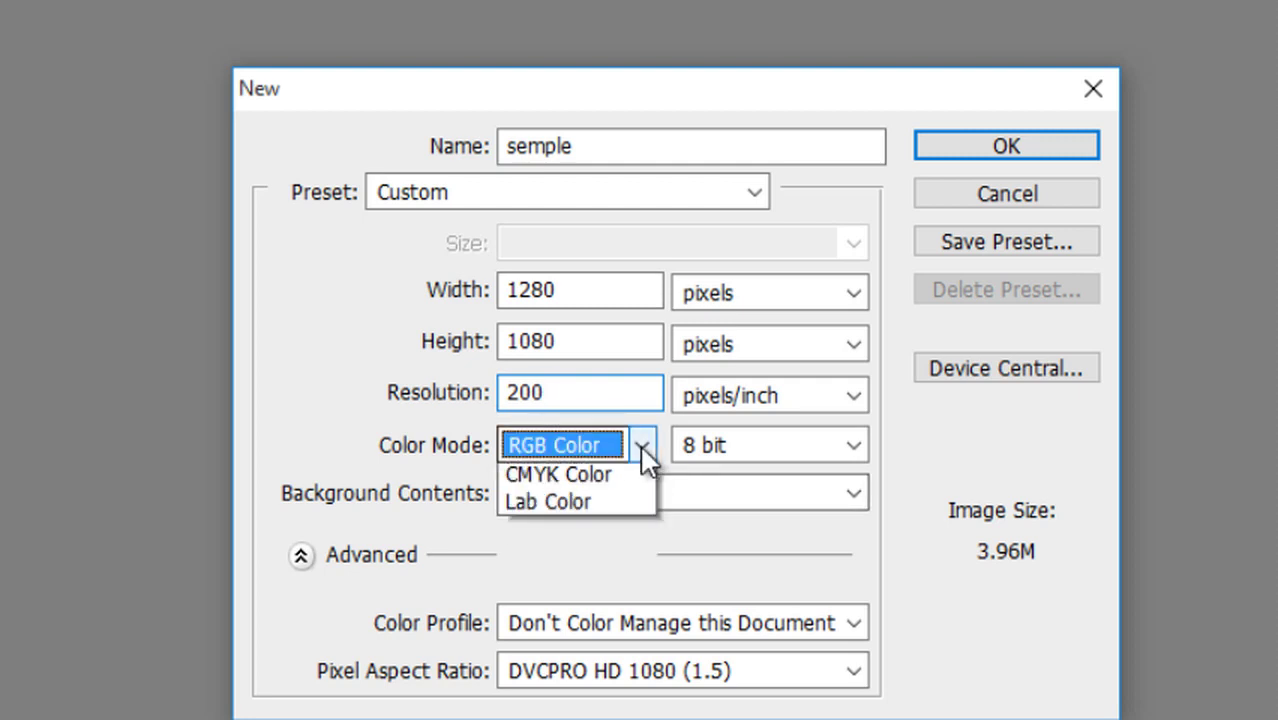
left_click(612, 568)
key("Down")
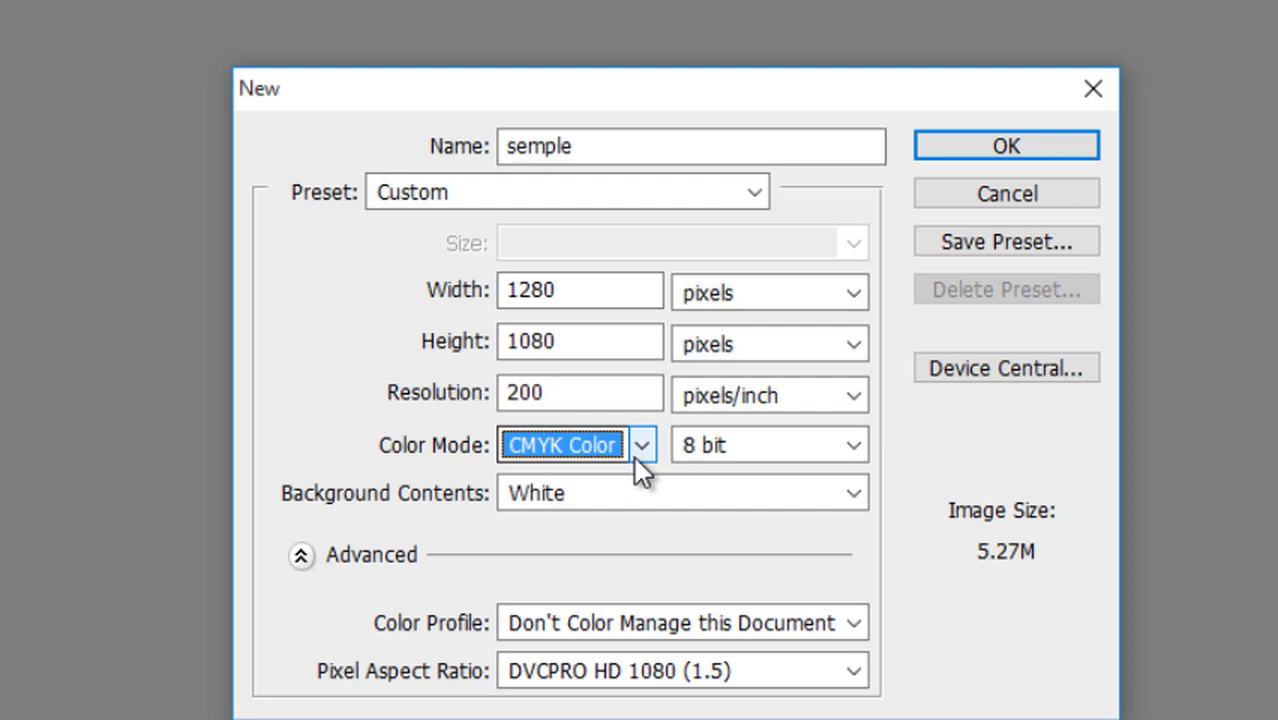
Keep the Custom preset, clear the 1280 width, and dismiss the invalid-entry alert.
left_click(754, 194)
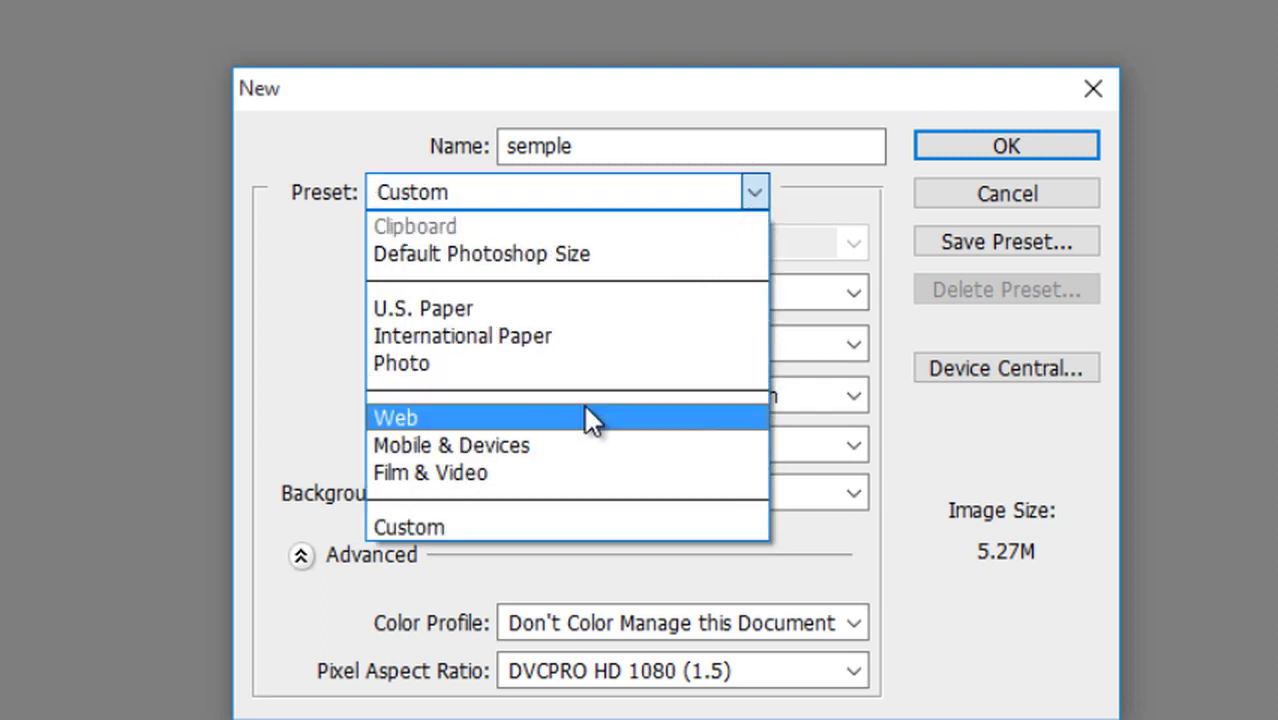
left_click(547, 530)
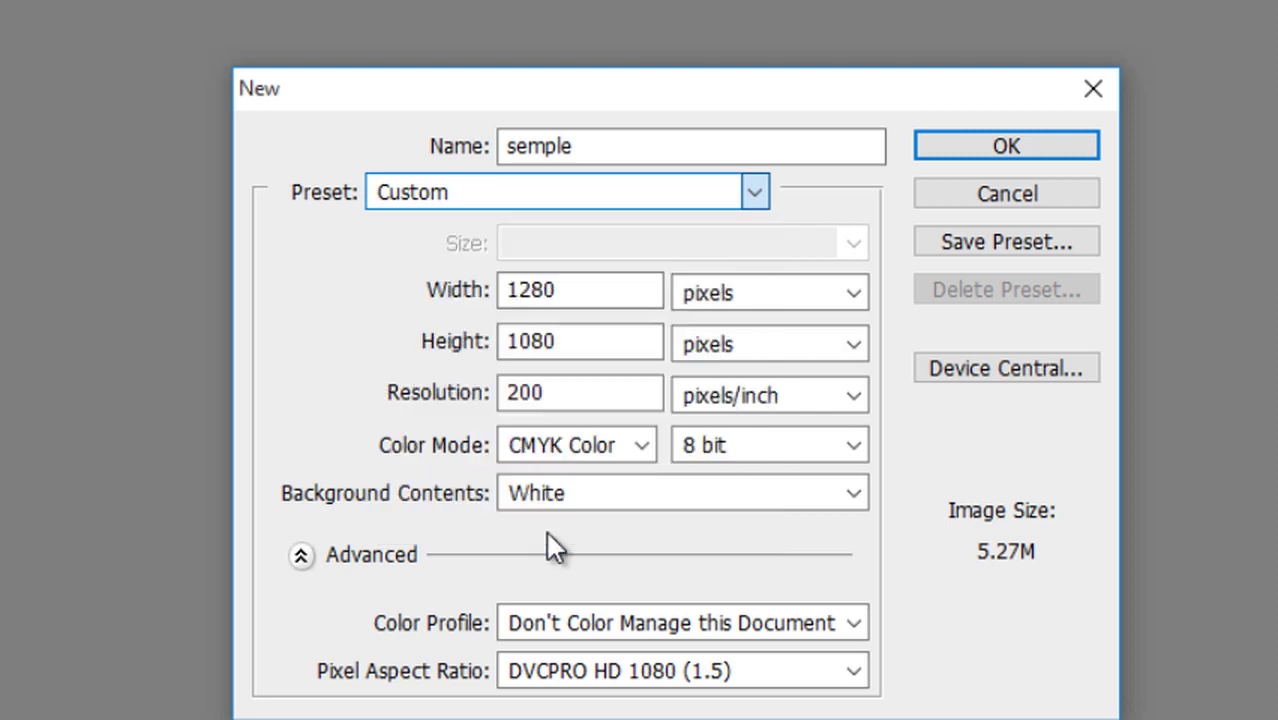
left_click(583, 290)
key("BackSpace")
key("BackSpace")
key("BackSpace")
key("BackSpace")
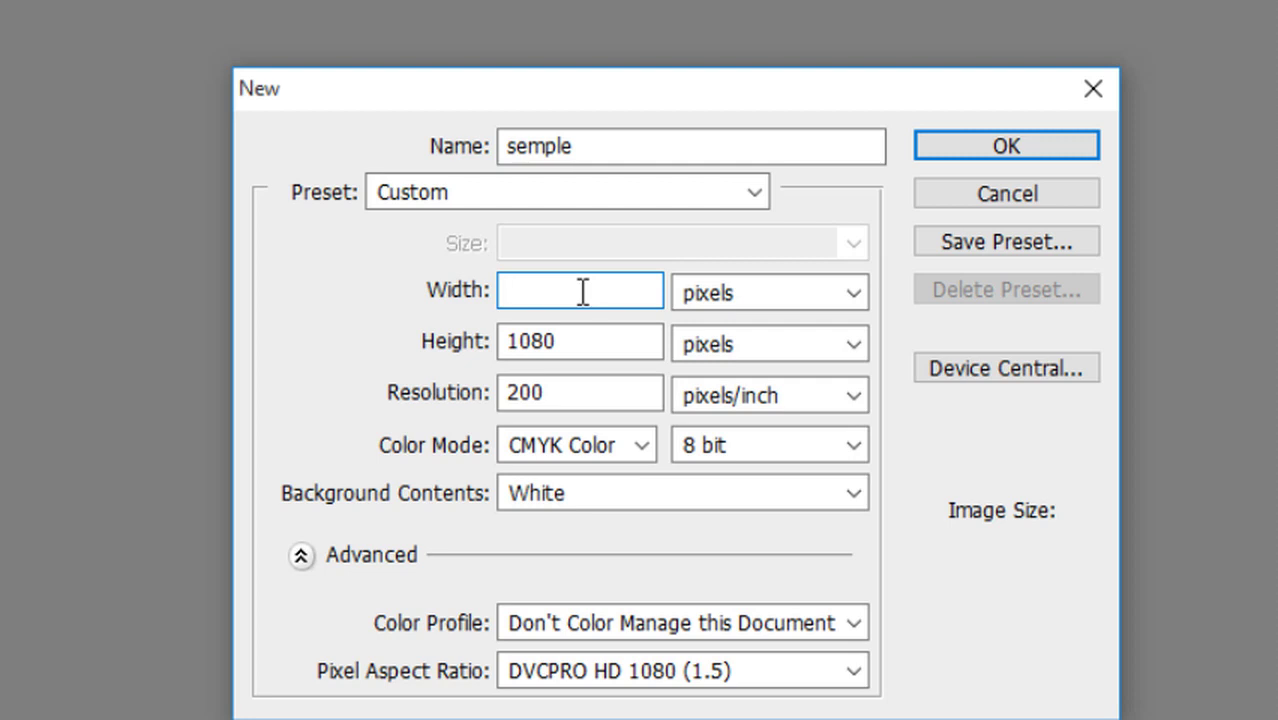
left_click(801, 289)
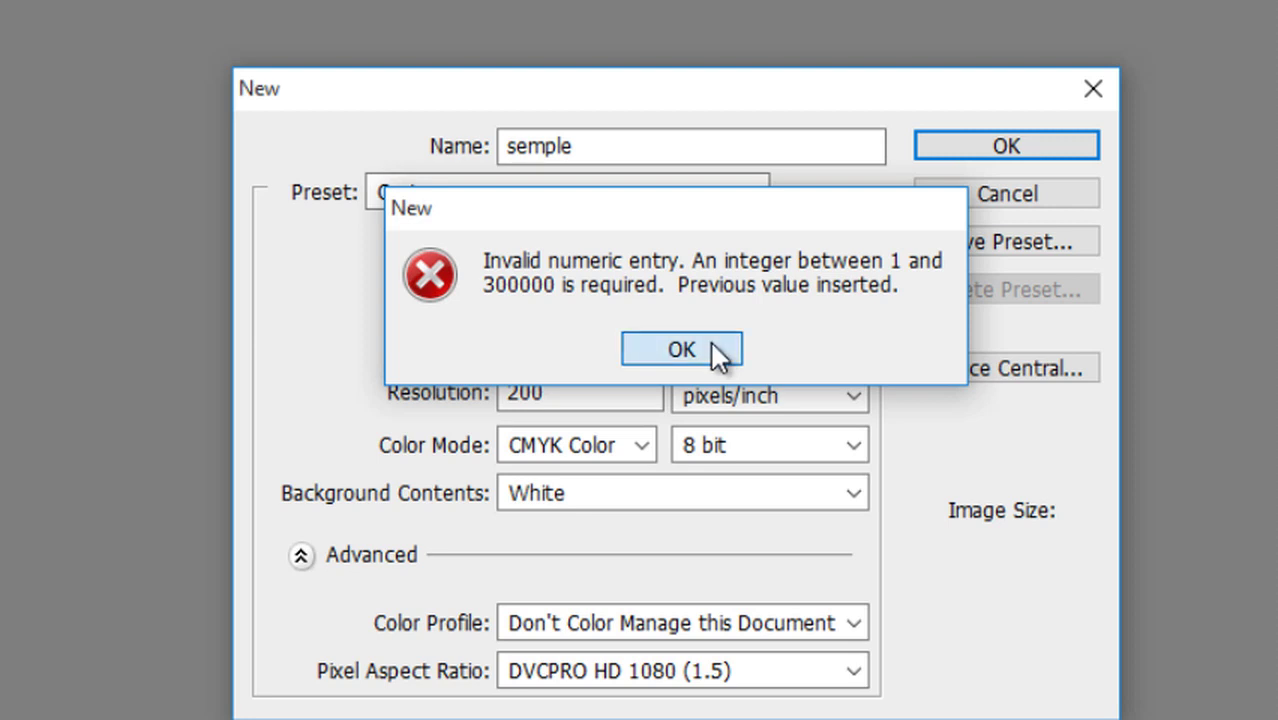
left_click(720, 350)
Switch the width units to inches, giving a 1 × 5.4 inch document.
double_click(841, 295)
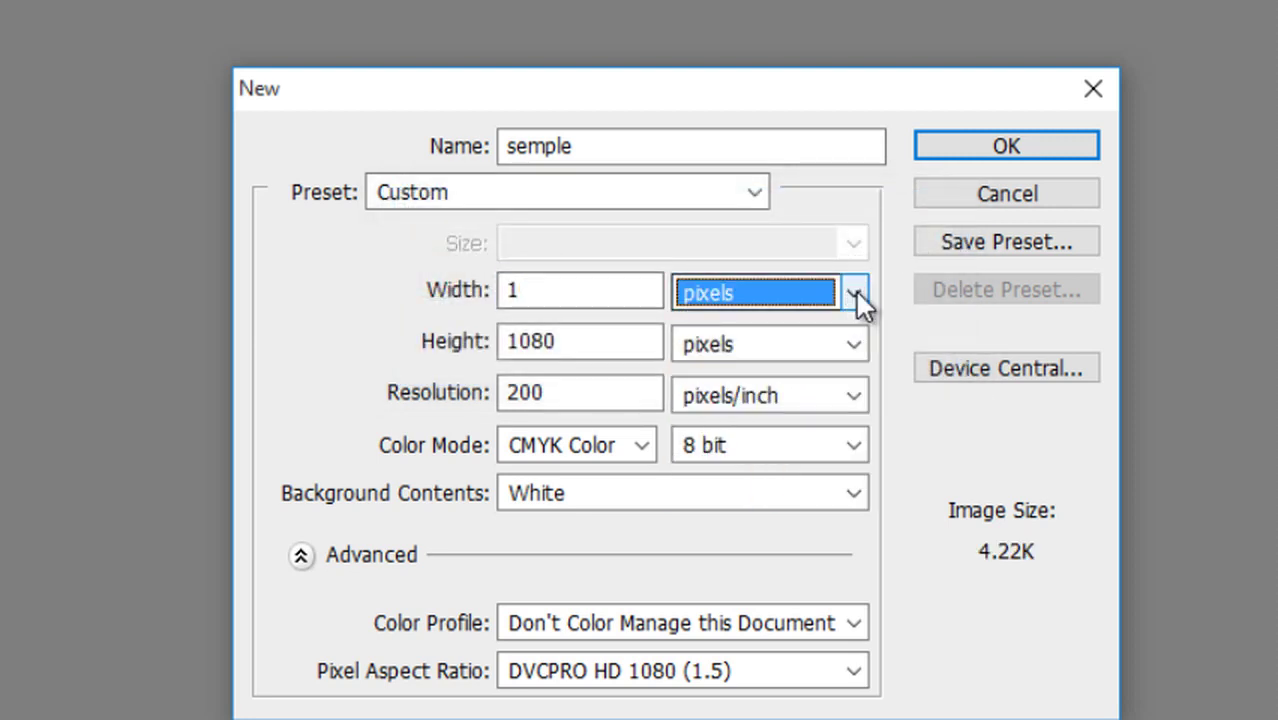
left_click(853, 291)
left_click(761, 352)
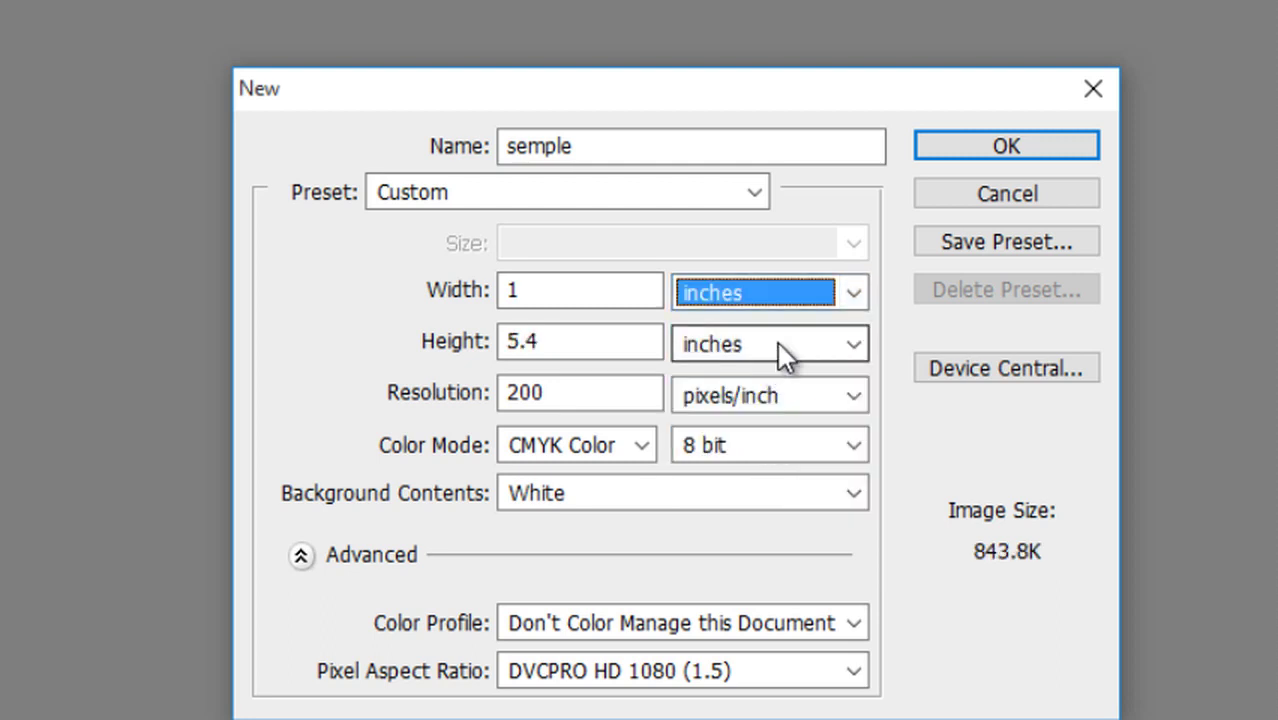
left_click(606, 293)
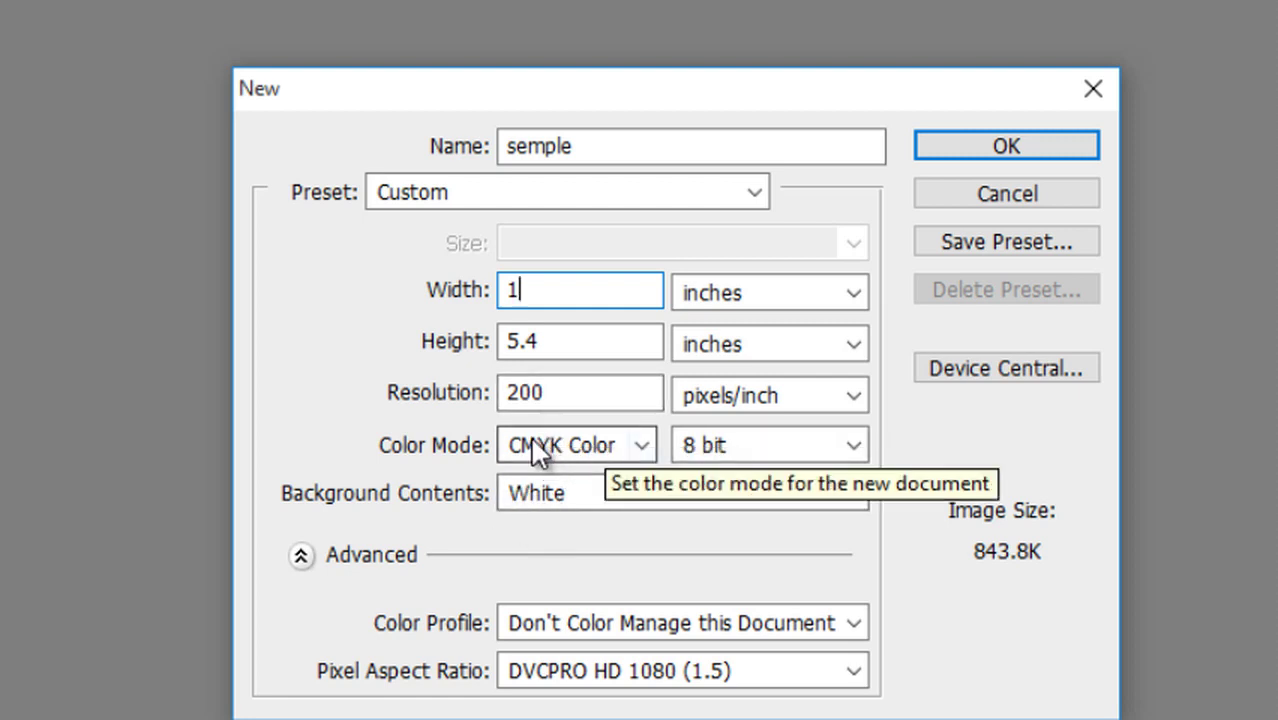
Change resolution from 200 to 300 pixels/inch, width to 155 inches, and bit depth to 16 bit.
left_click(571, 391)
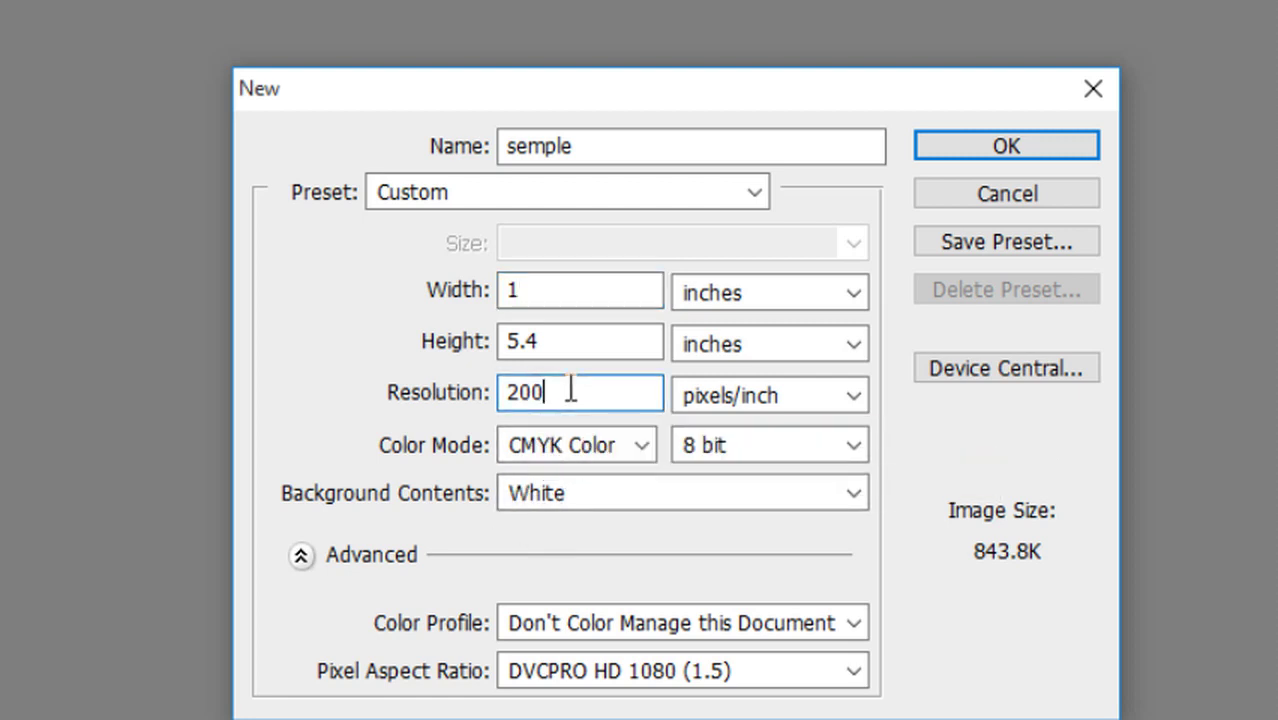
key("BackSpace")
key("BackSpace")
key("BackSpace")
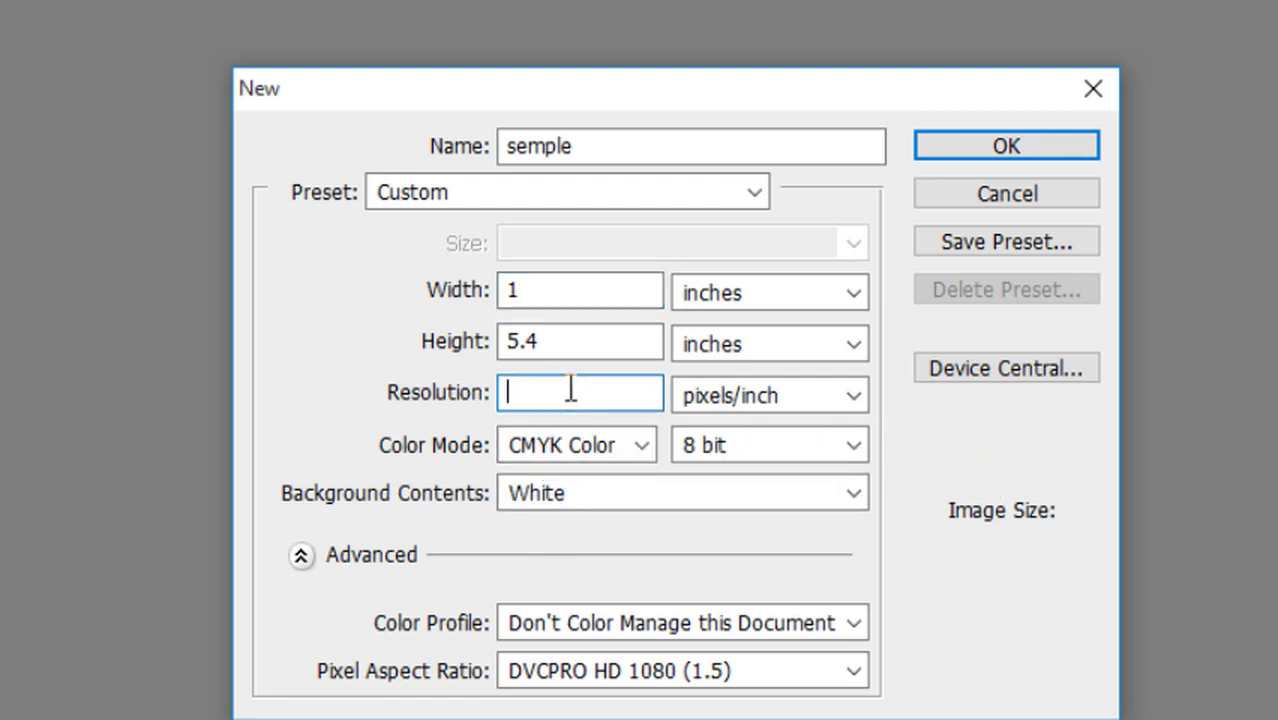
type("300")
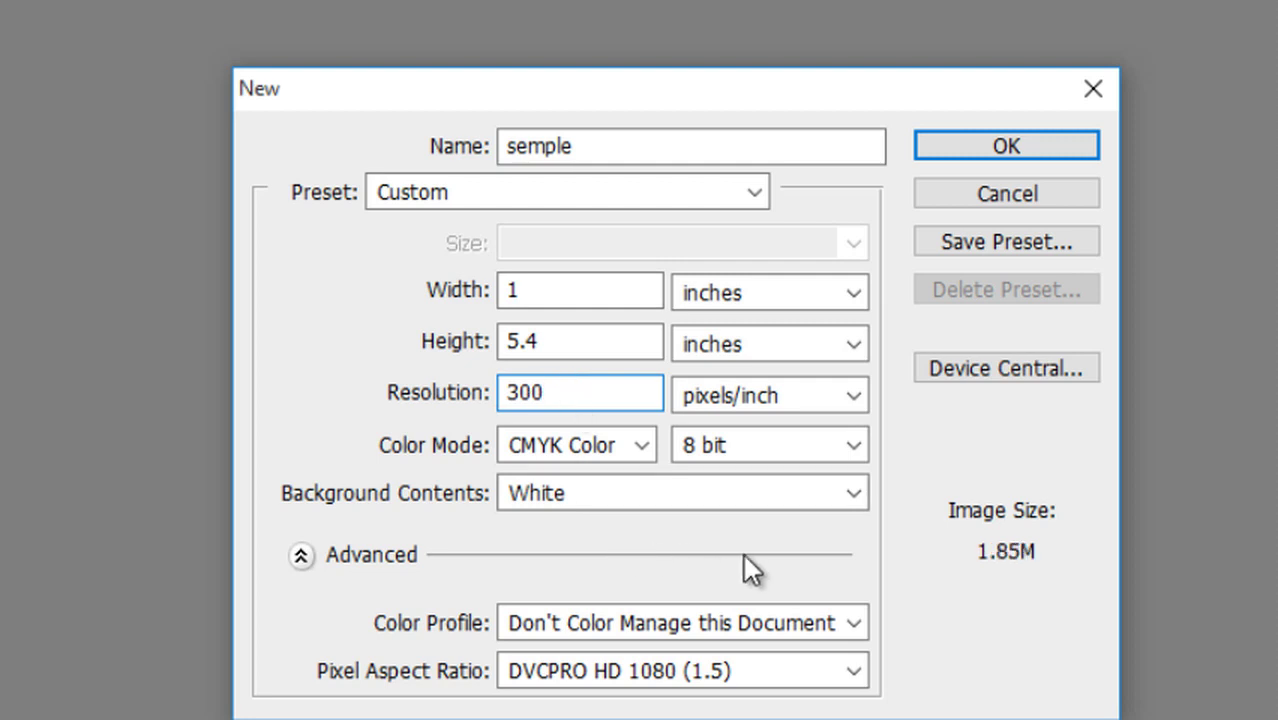
left_click(590, 293)
type("55")
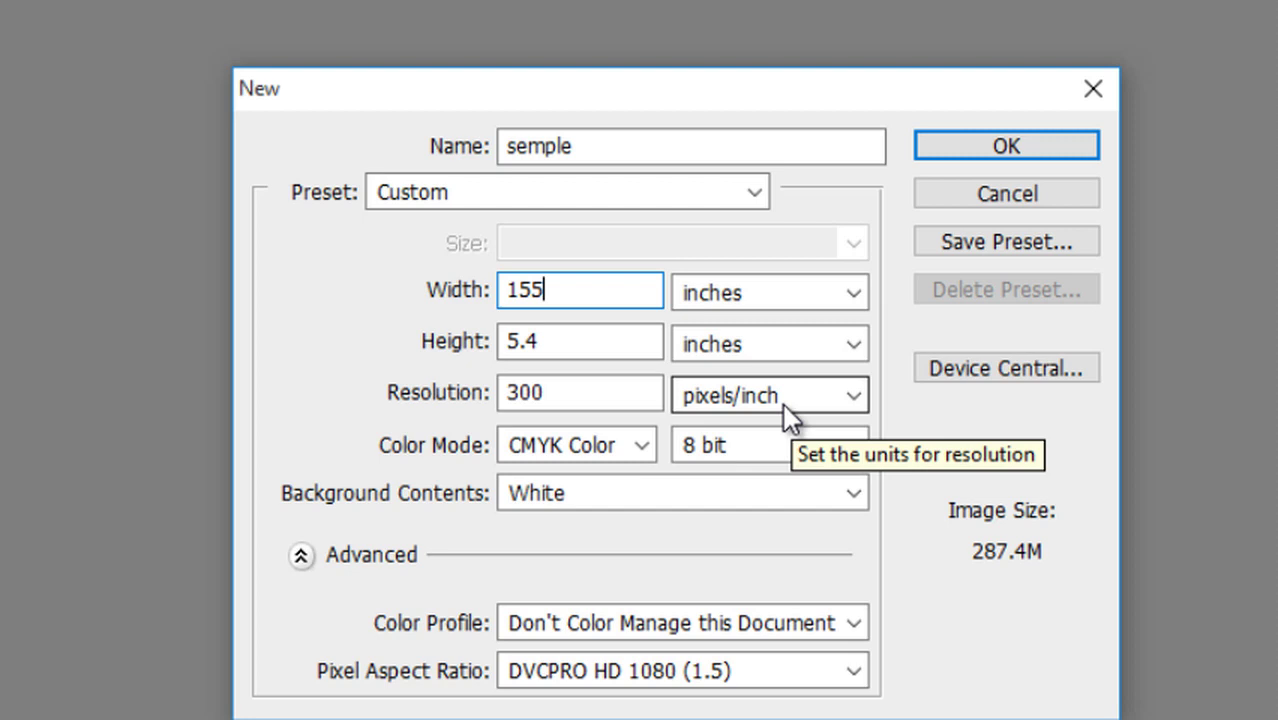
left_click(790, 440)
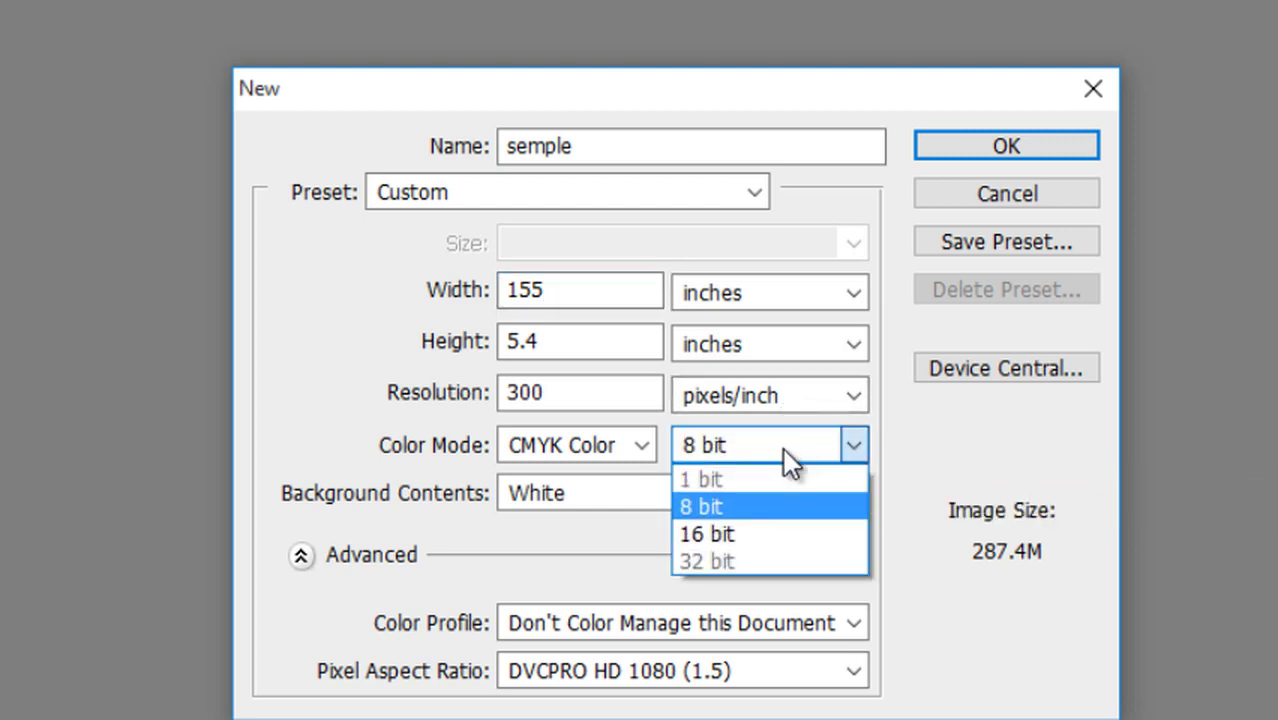
left_click(769, 530)
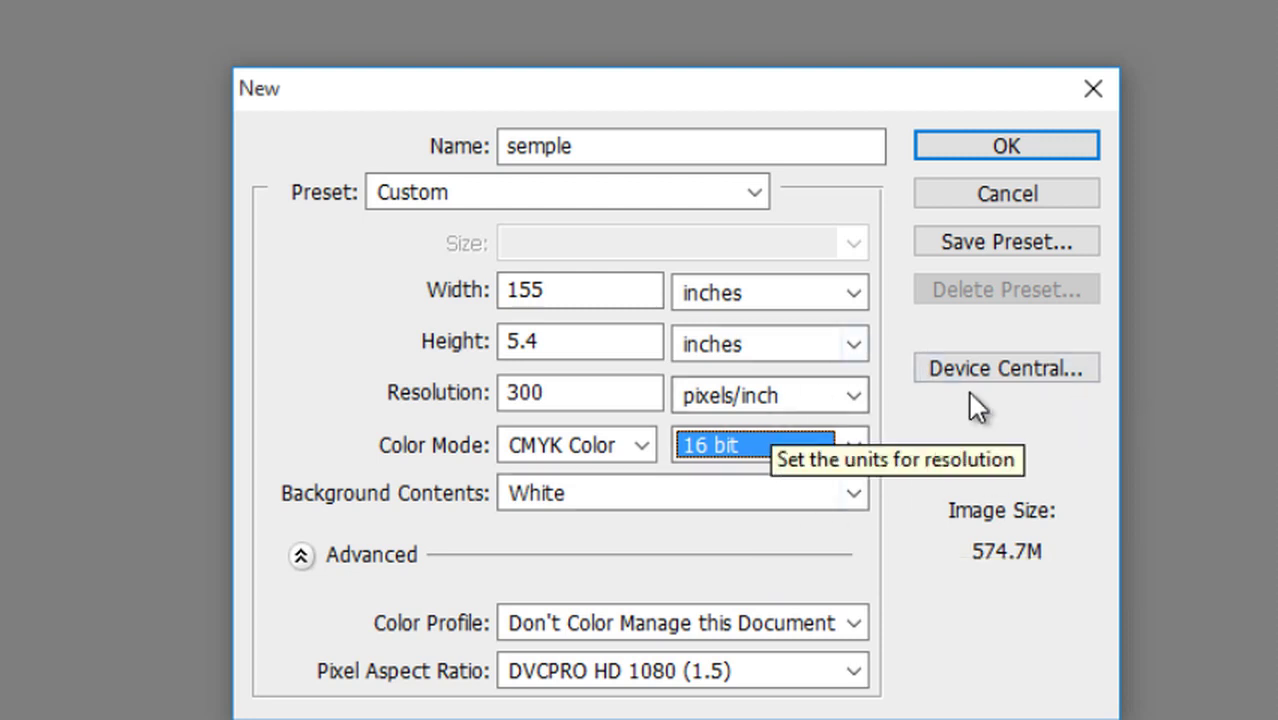
left_click(649, 200)
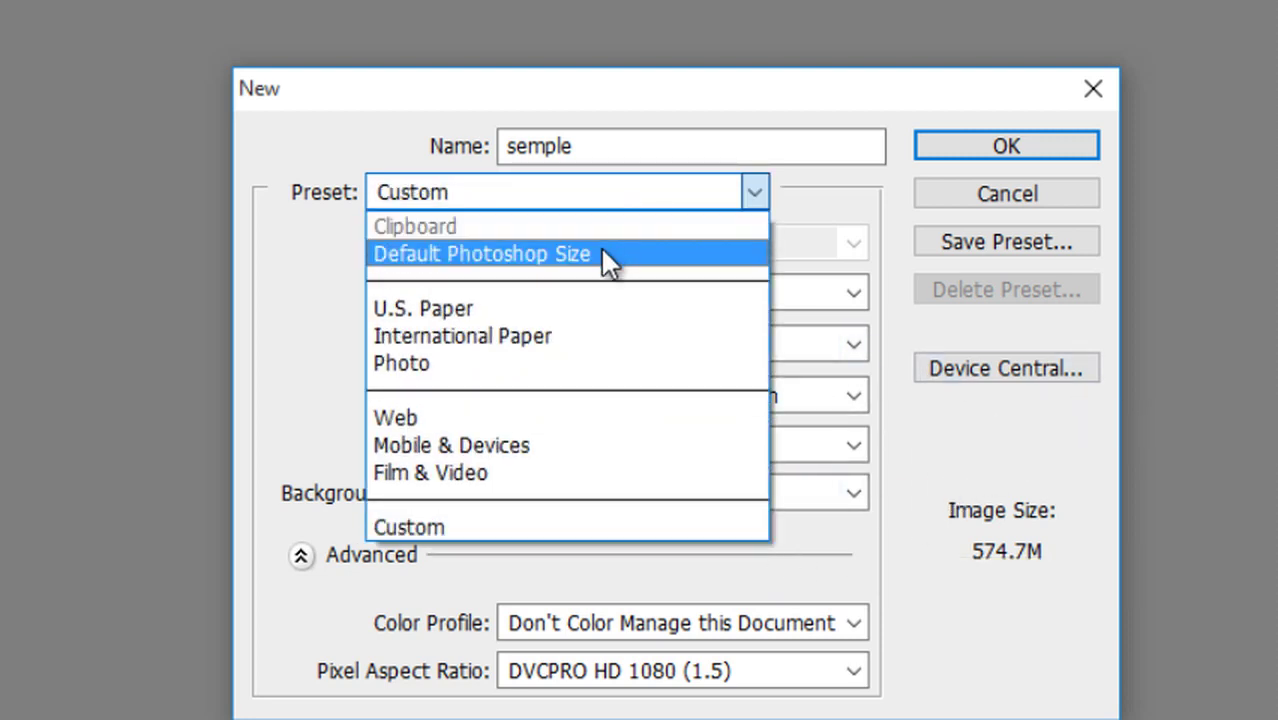
Apply the Default Photoshop Size preset (7 × 5 inches) and create the white 'semple' document.
left_click(603, 252)
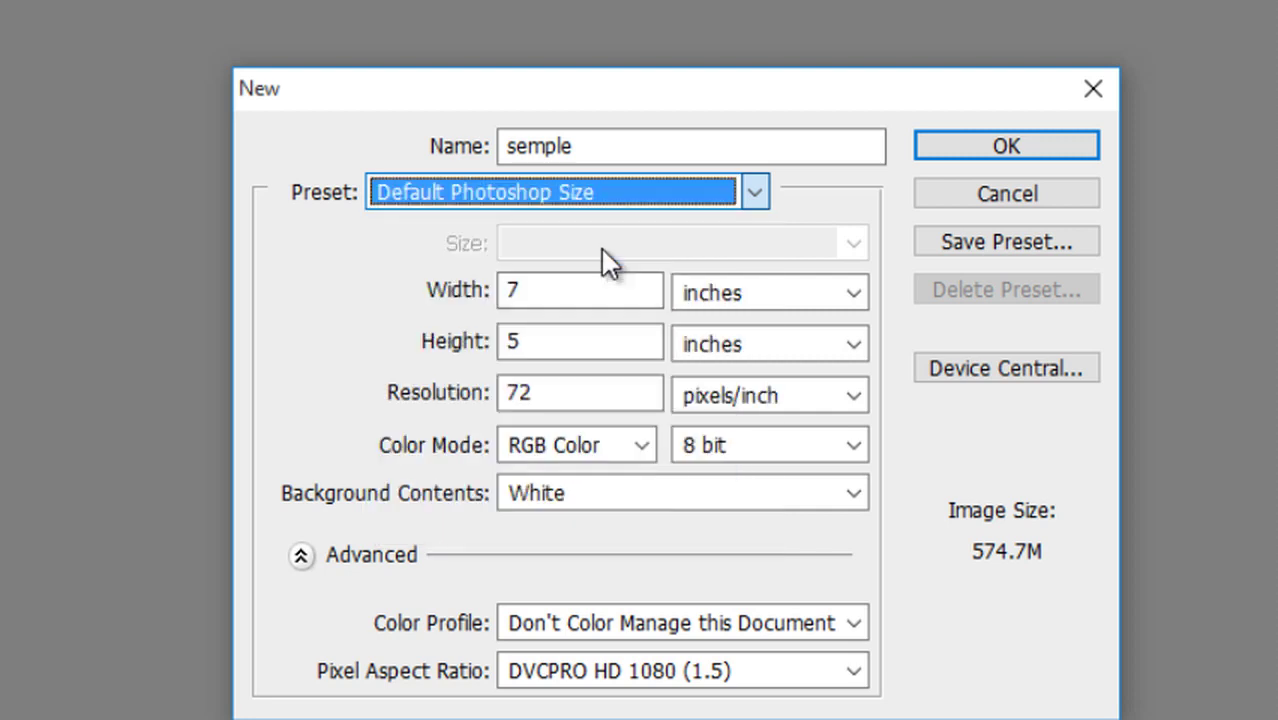
left_click(985, 153)
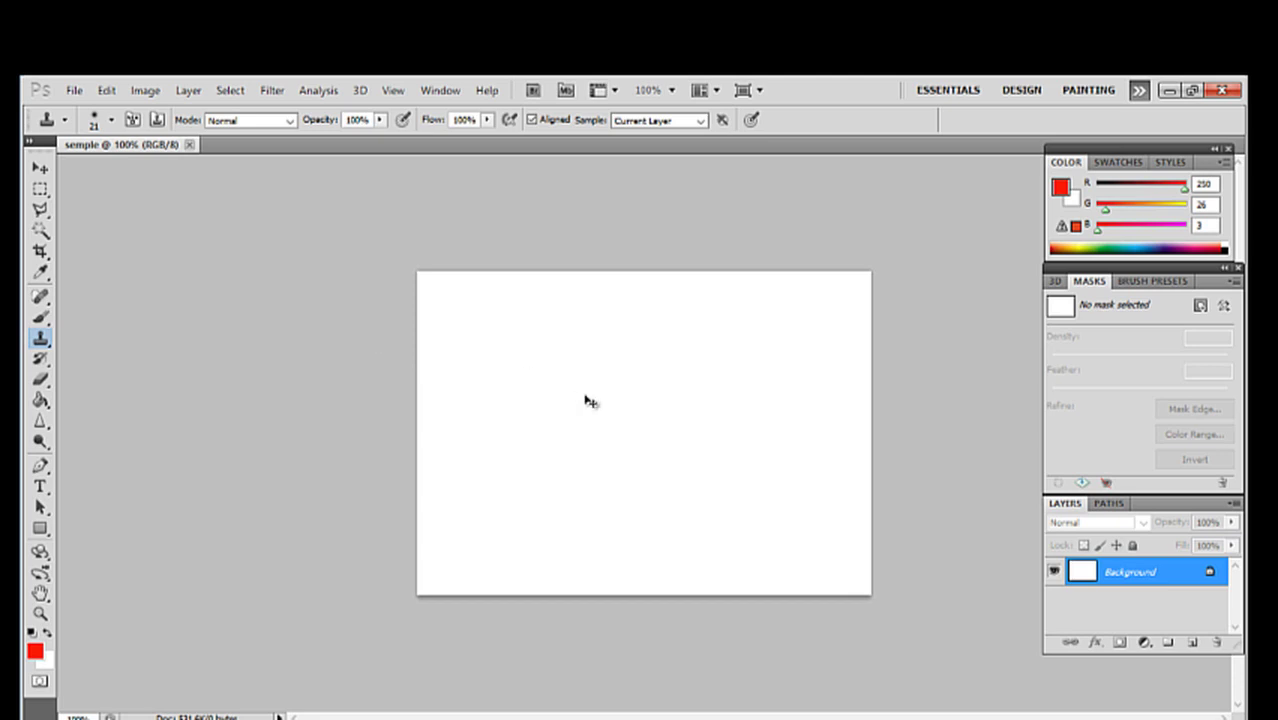
Zoom in and show the Color panel's menu of slider types.
key("ctrl+plus")
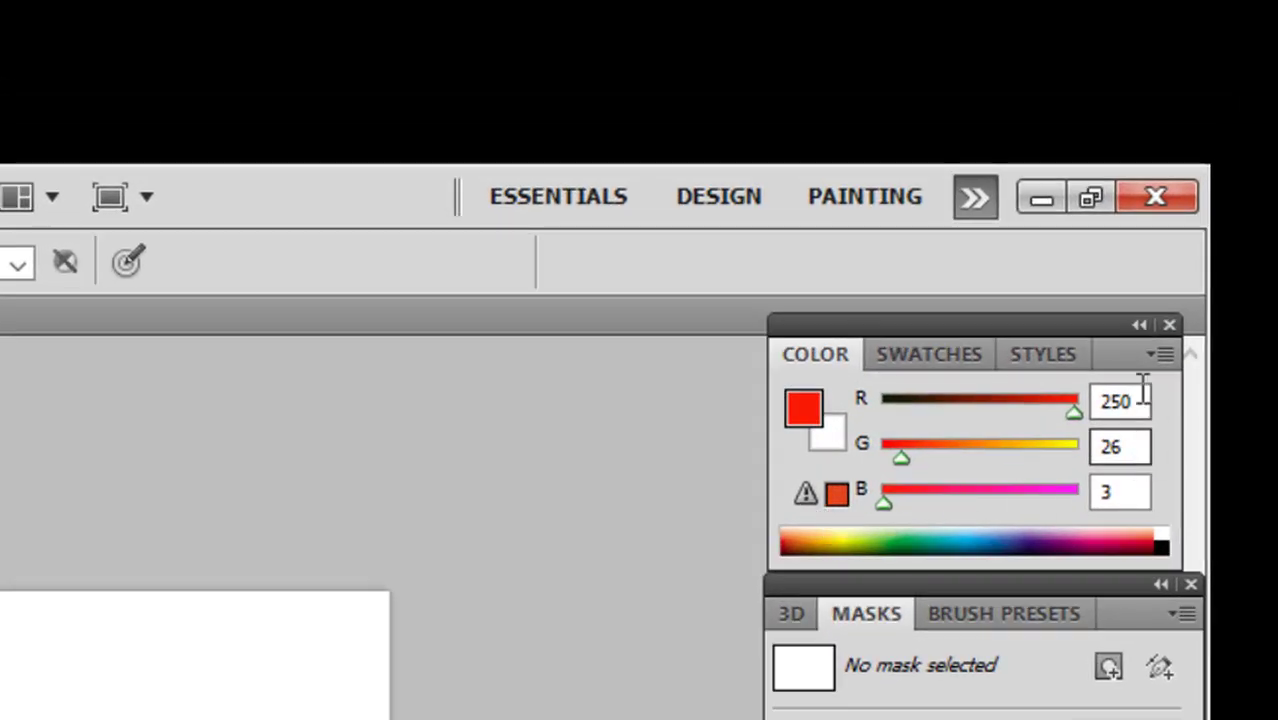
left_click(1152, 356)
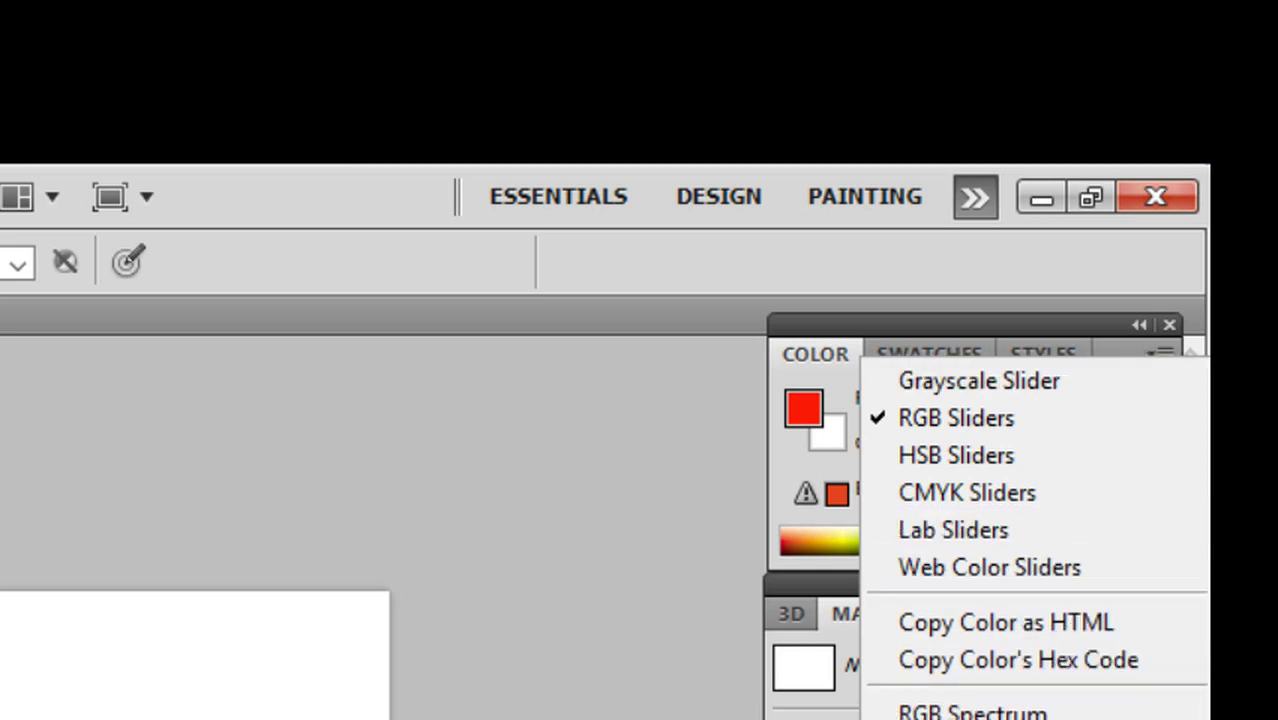
Switch the Color panel to CMYK Sliders.
left_click(962, 493)
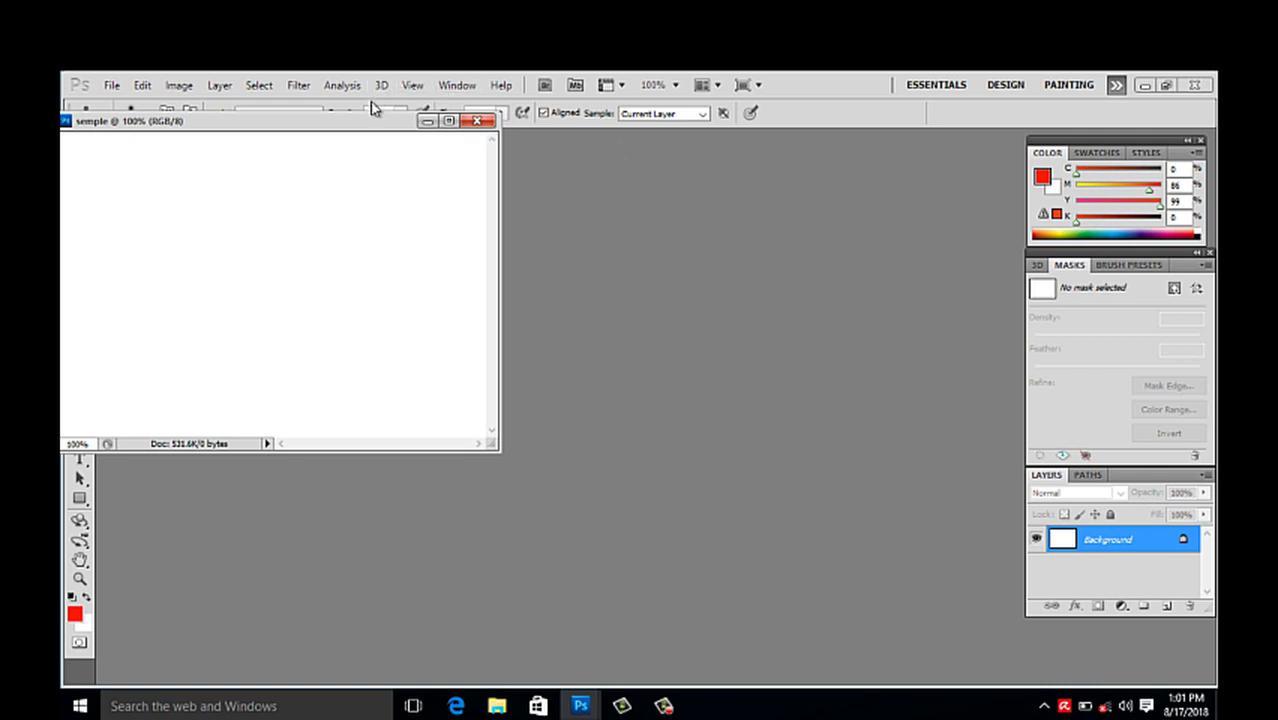
Drag the floating 'semple' window to the centre of the workspace.
left_click_drag(383, 124, 607, 192)
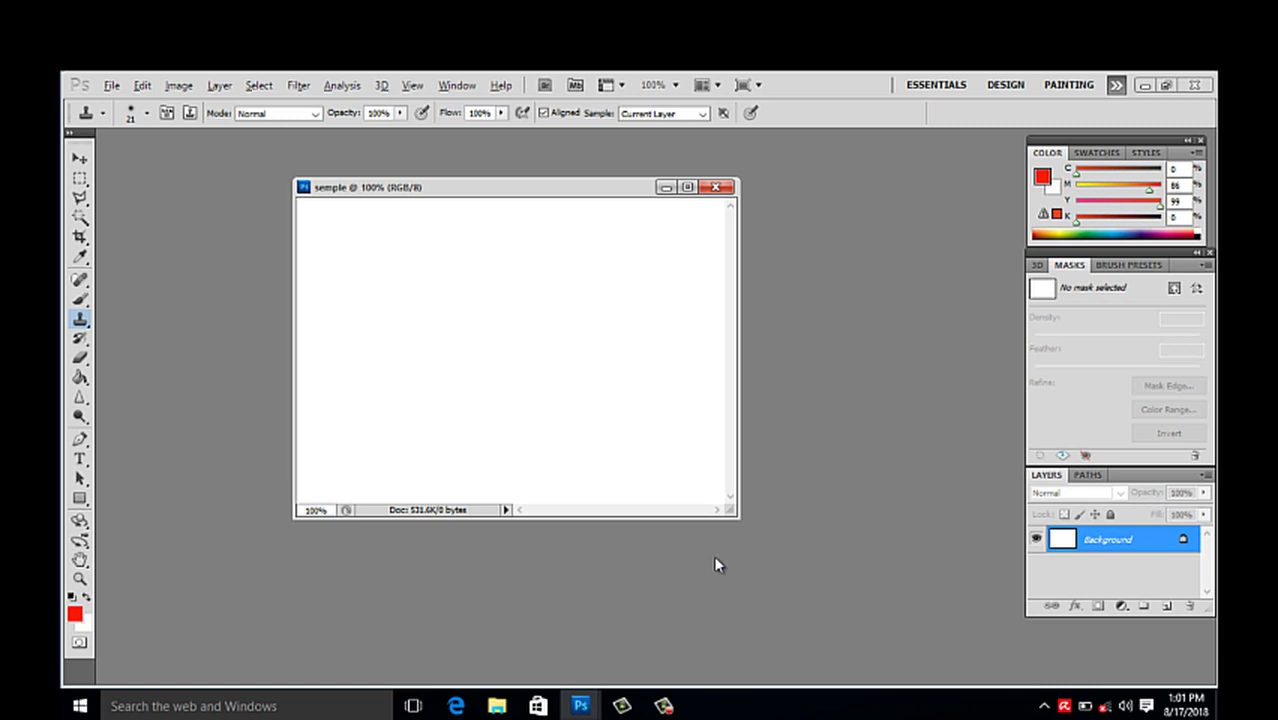
left_click(663, 706)
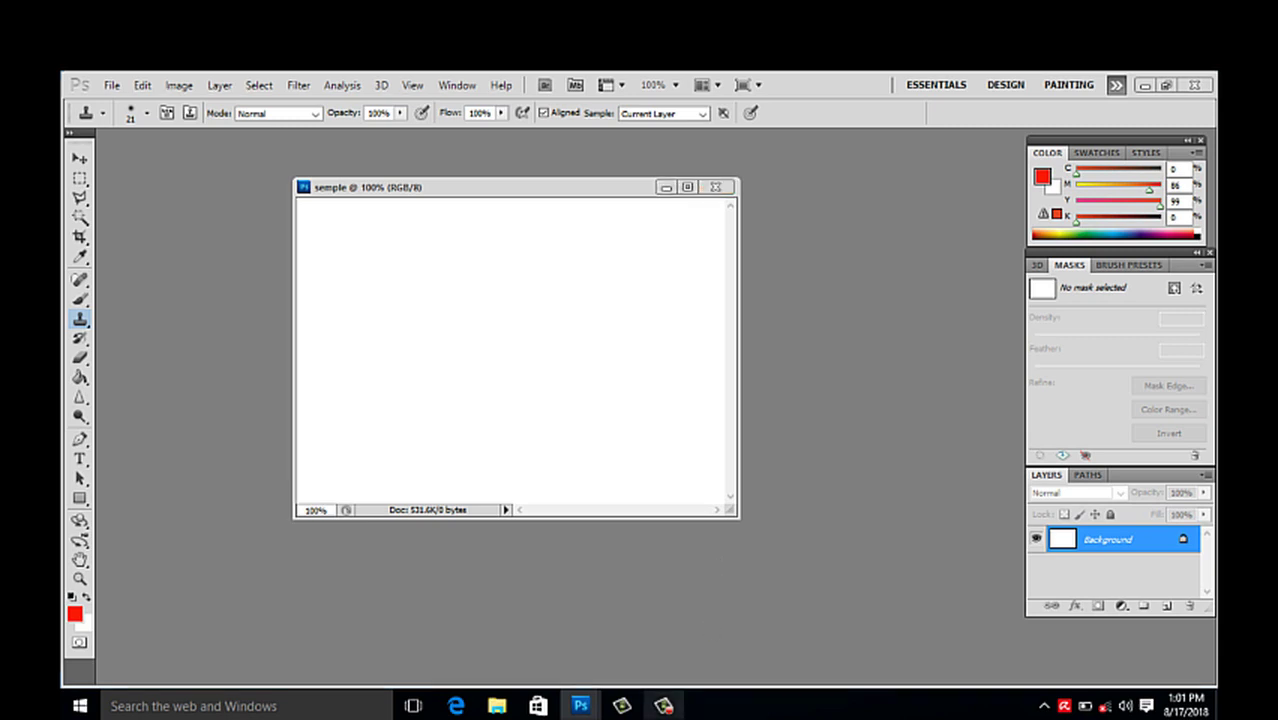